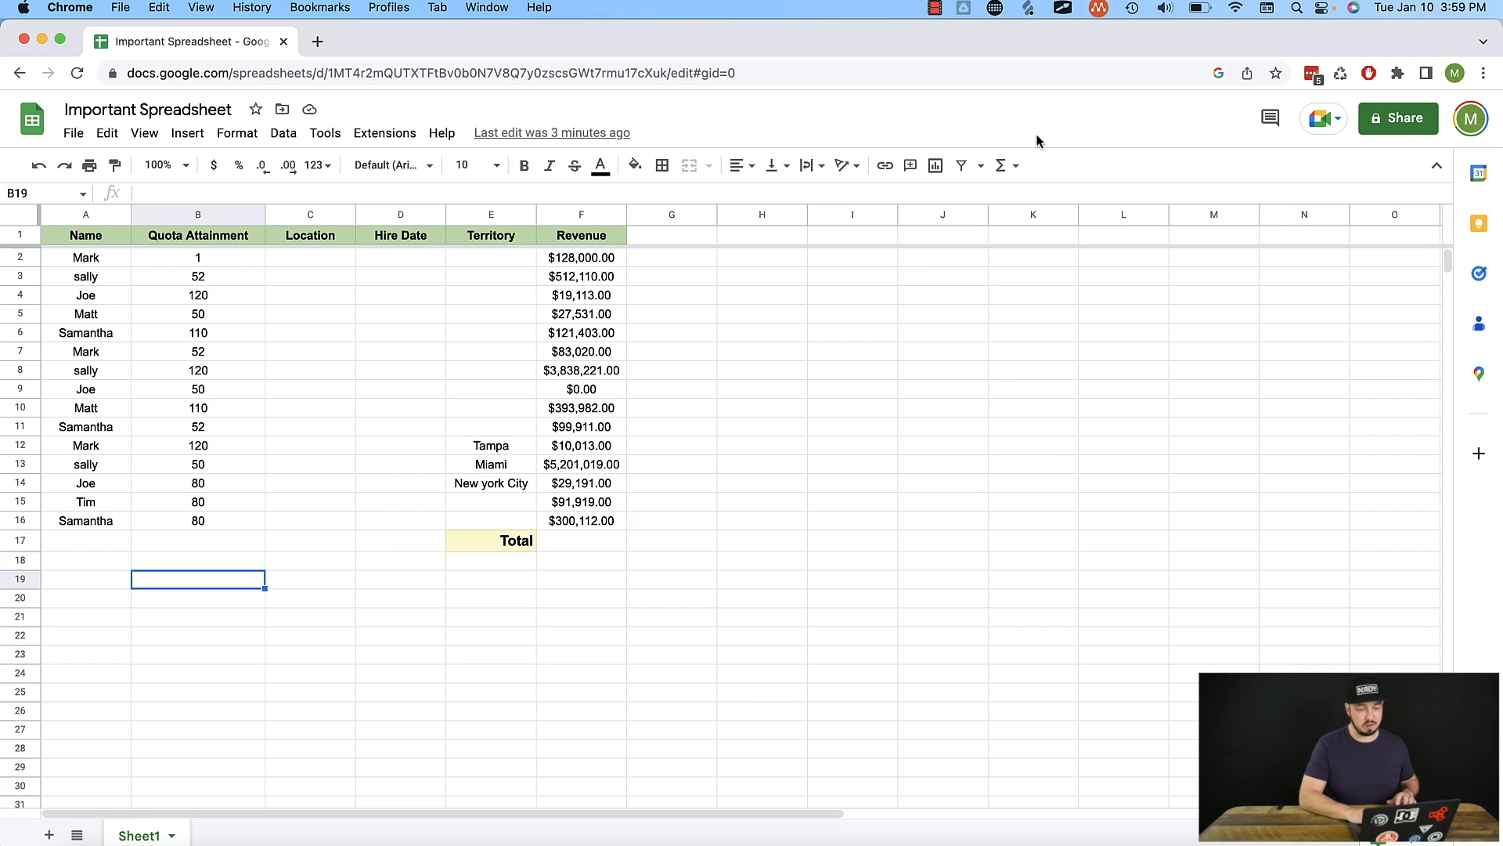
Browse the built-in function list, looking through all functions and the Logical and Info categories
{"action": "left_click", "coordinate": [1005, 174]}
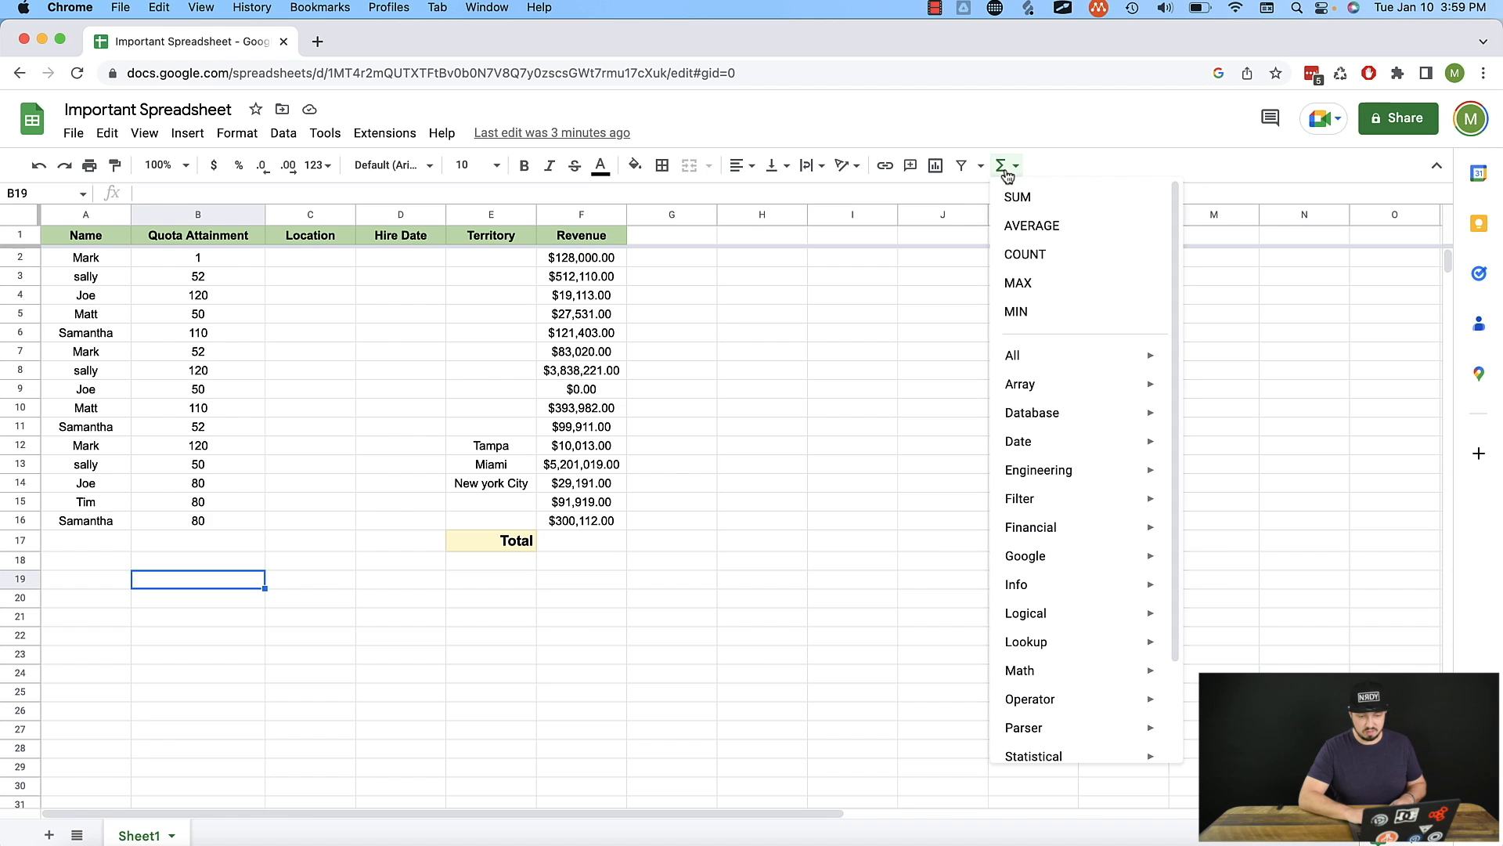
{"action": "mouse_move", "coordinate": [1055, 370]}
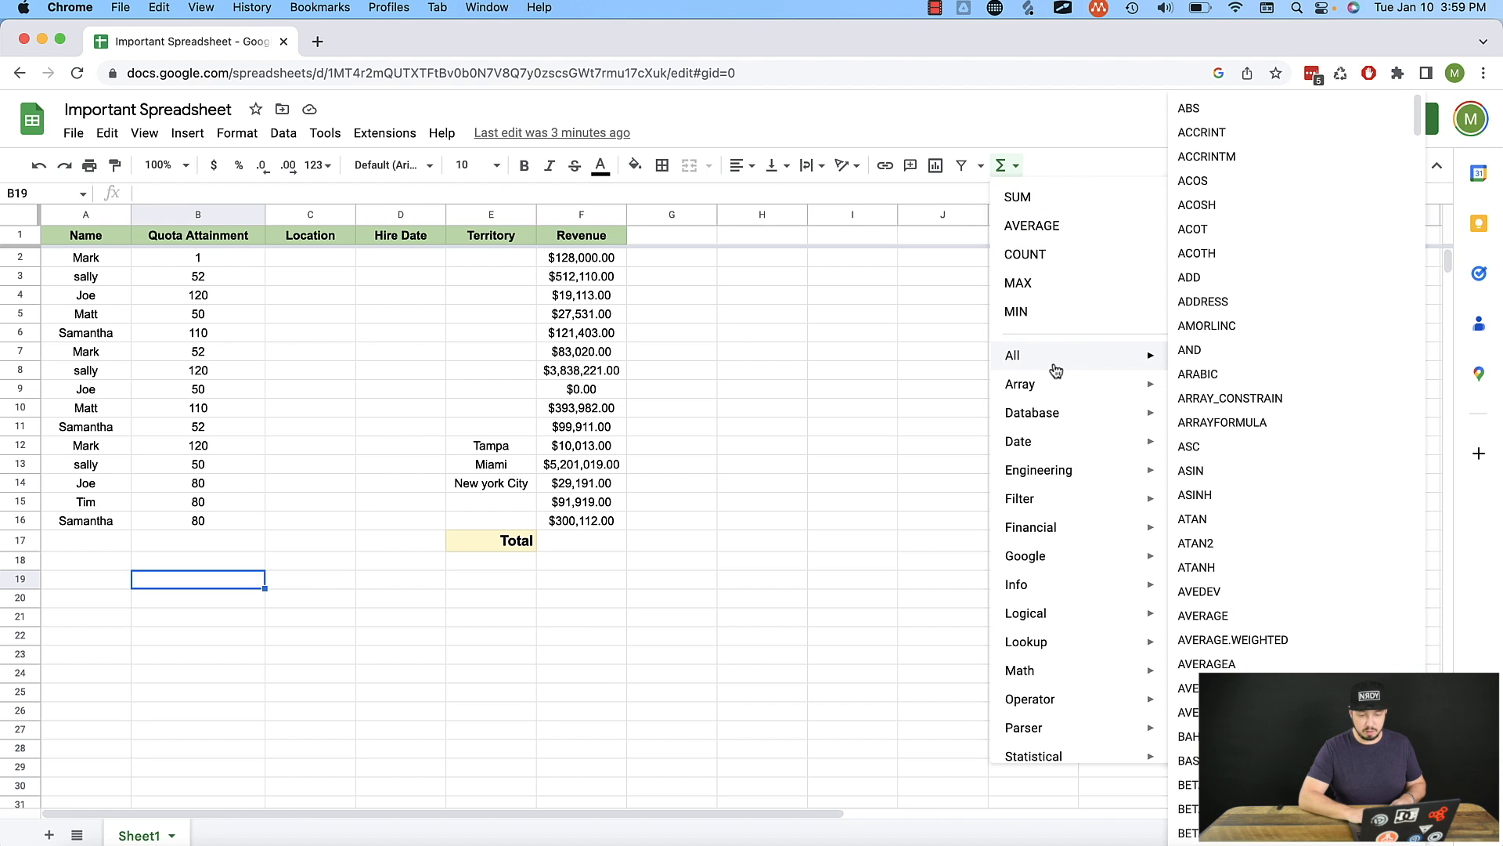
{"action": "scroll", "coordinate": [1315, 349], "scroll_direction": "down", "scroll_amount": 20}
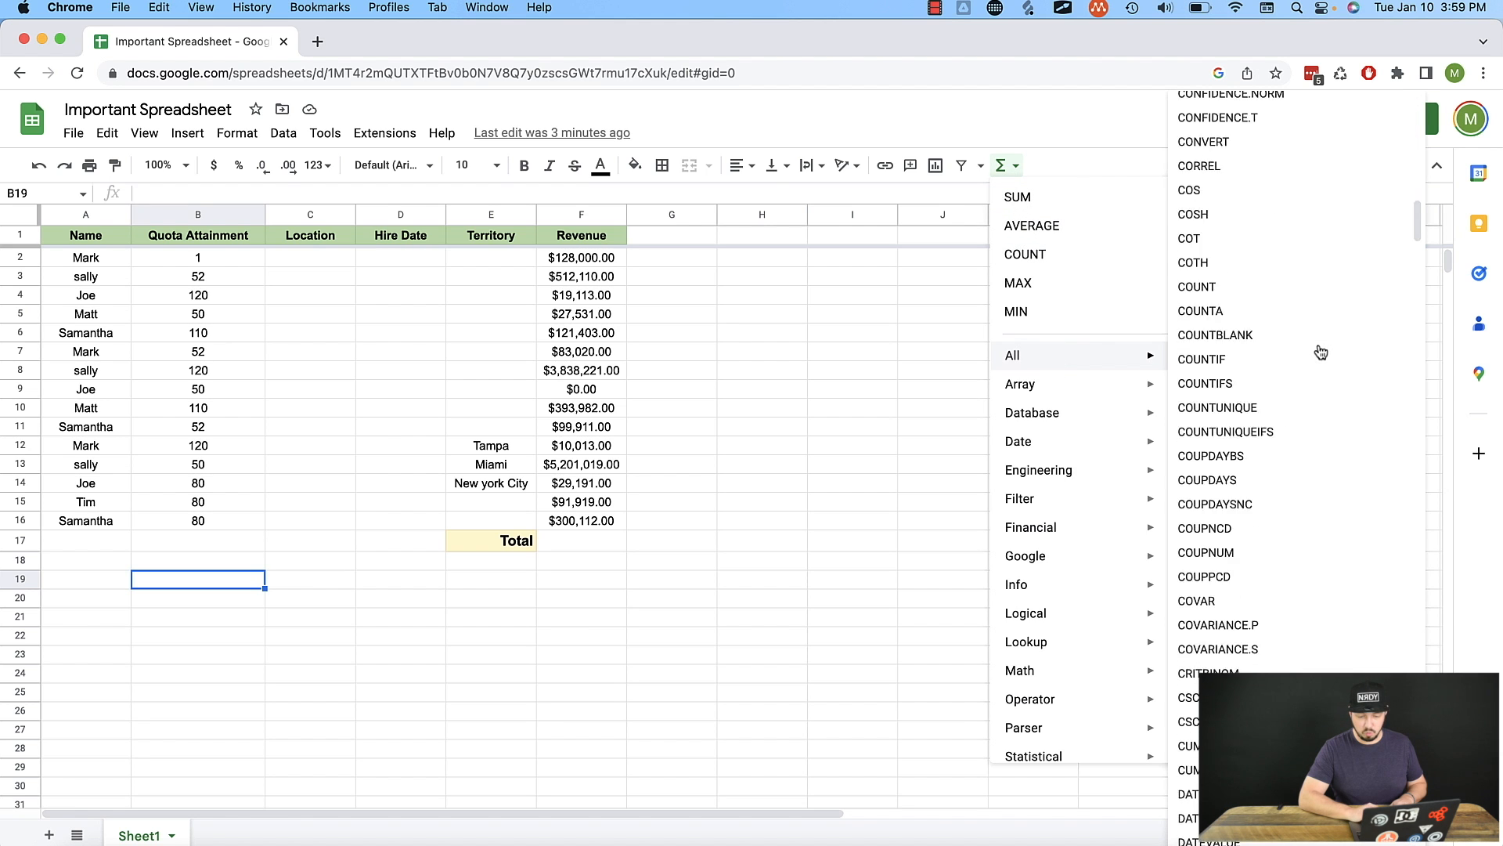
{"action": "scroll", "coordinate": [1320, 351], "scroll_direction": "down", "scroll_amount": 20}
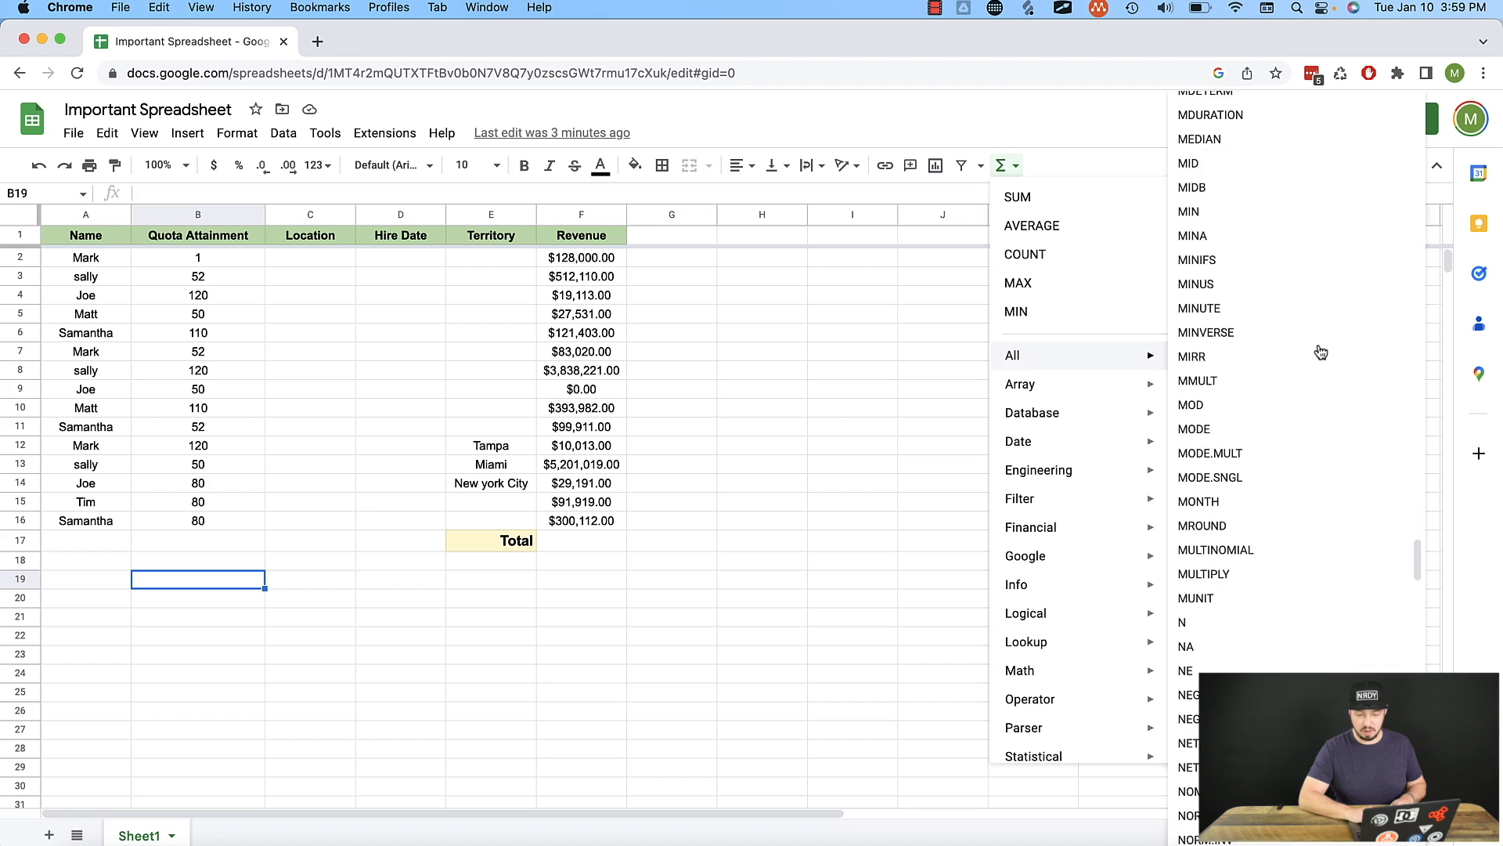
{"action": "scroll", "coordinate": [1319, 352], "scroll_direction": "up", "scroll_amount": 20}
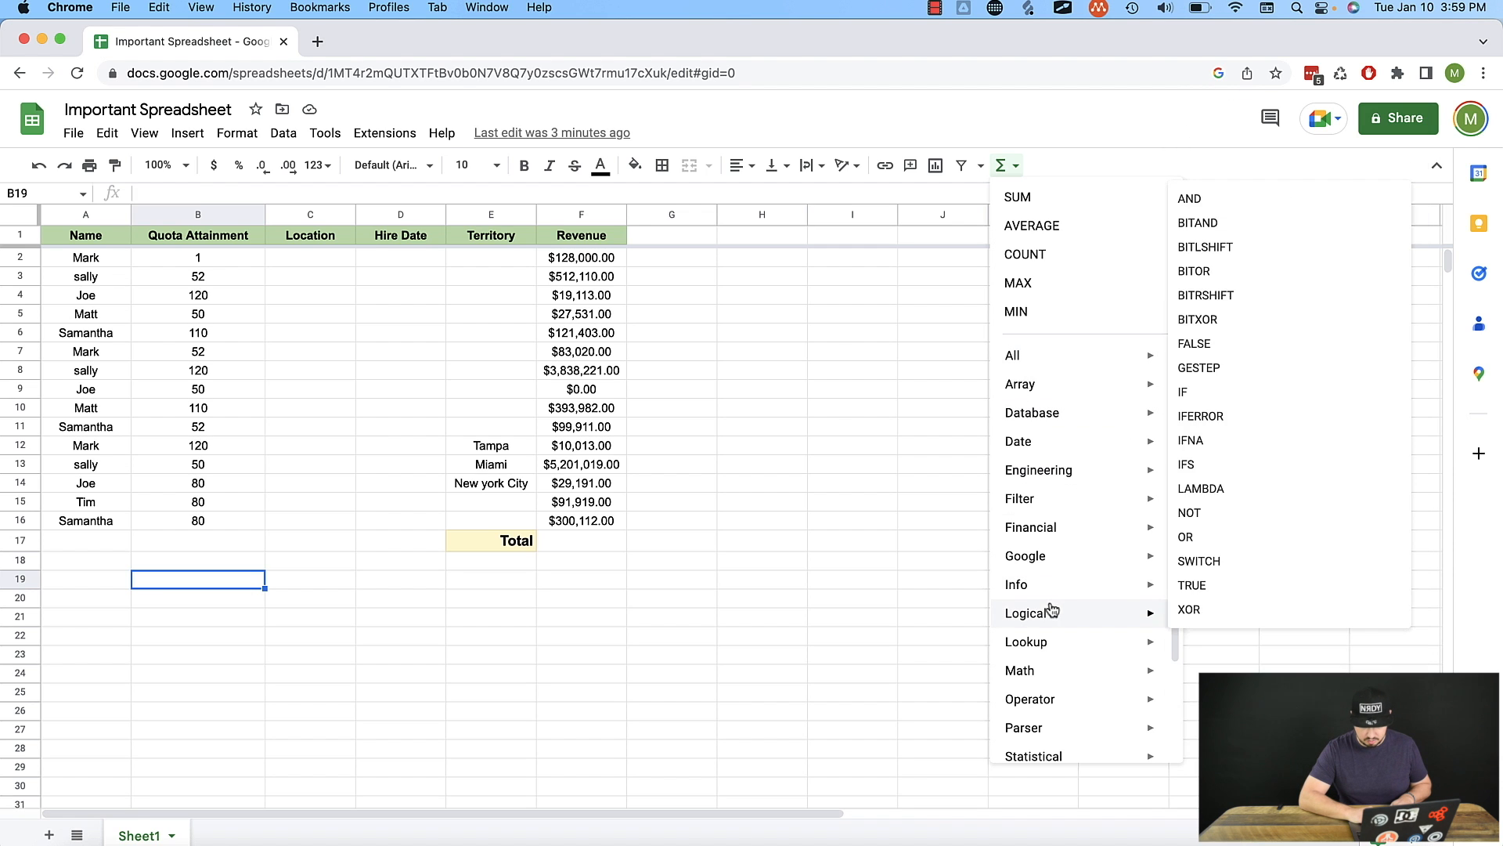
{"action": "mouse_move", "coordinate": [1053, 595]}
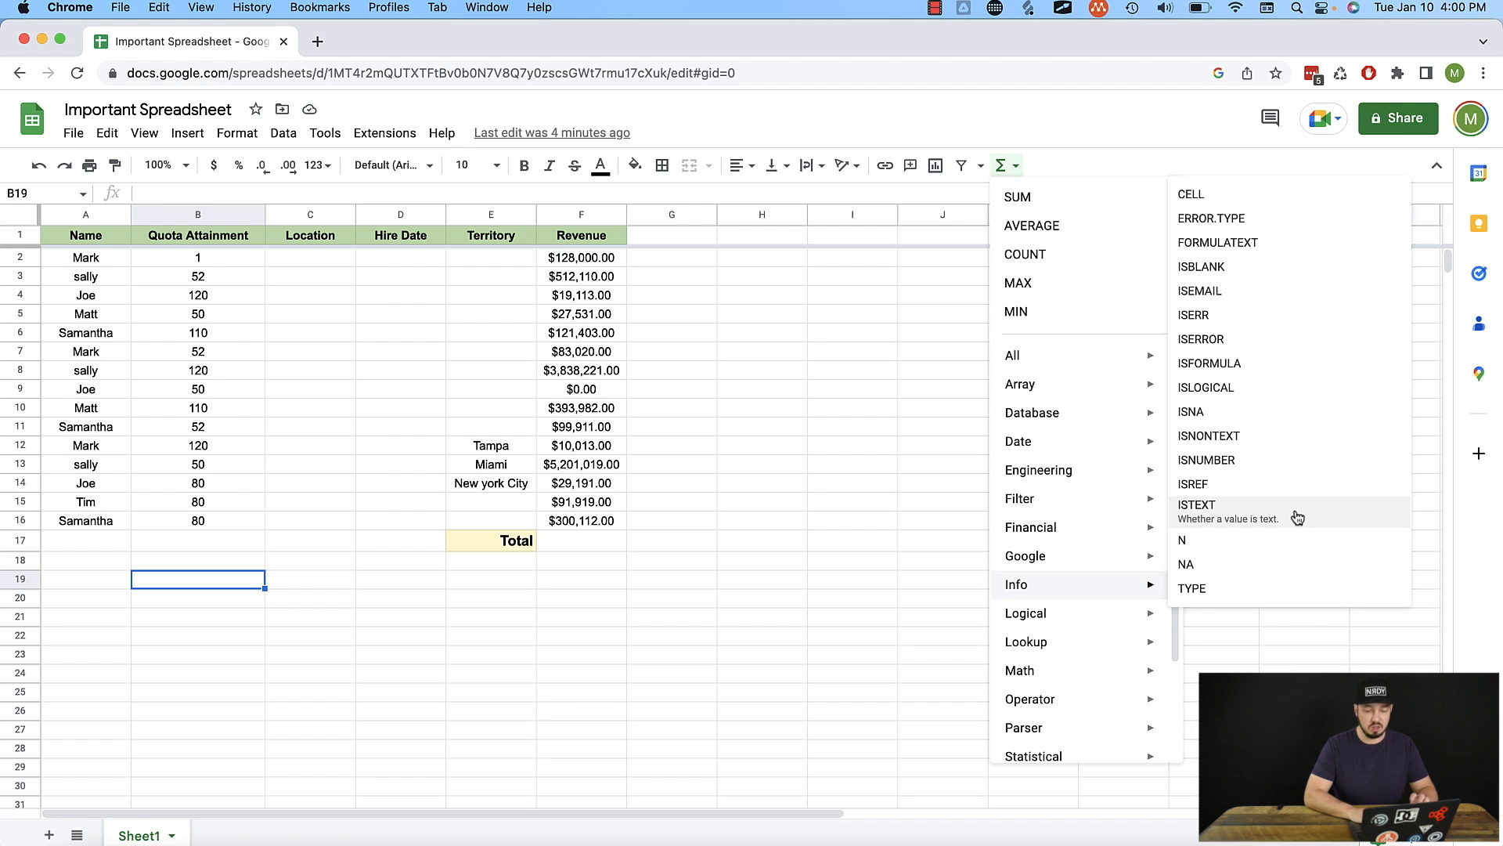
{"action": "left_click", "coordinate": [912, 423]}
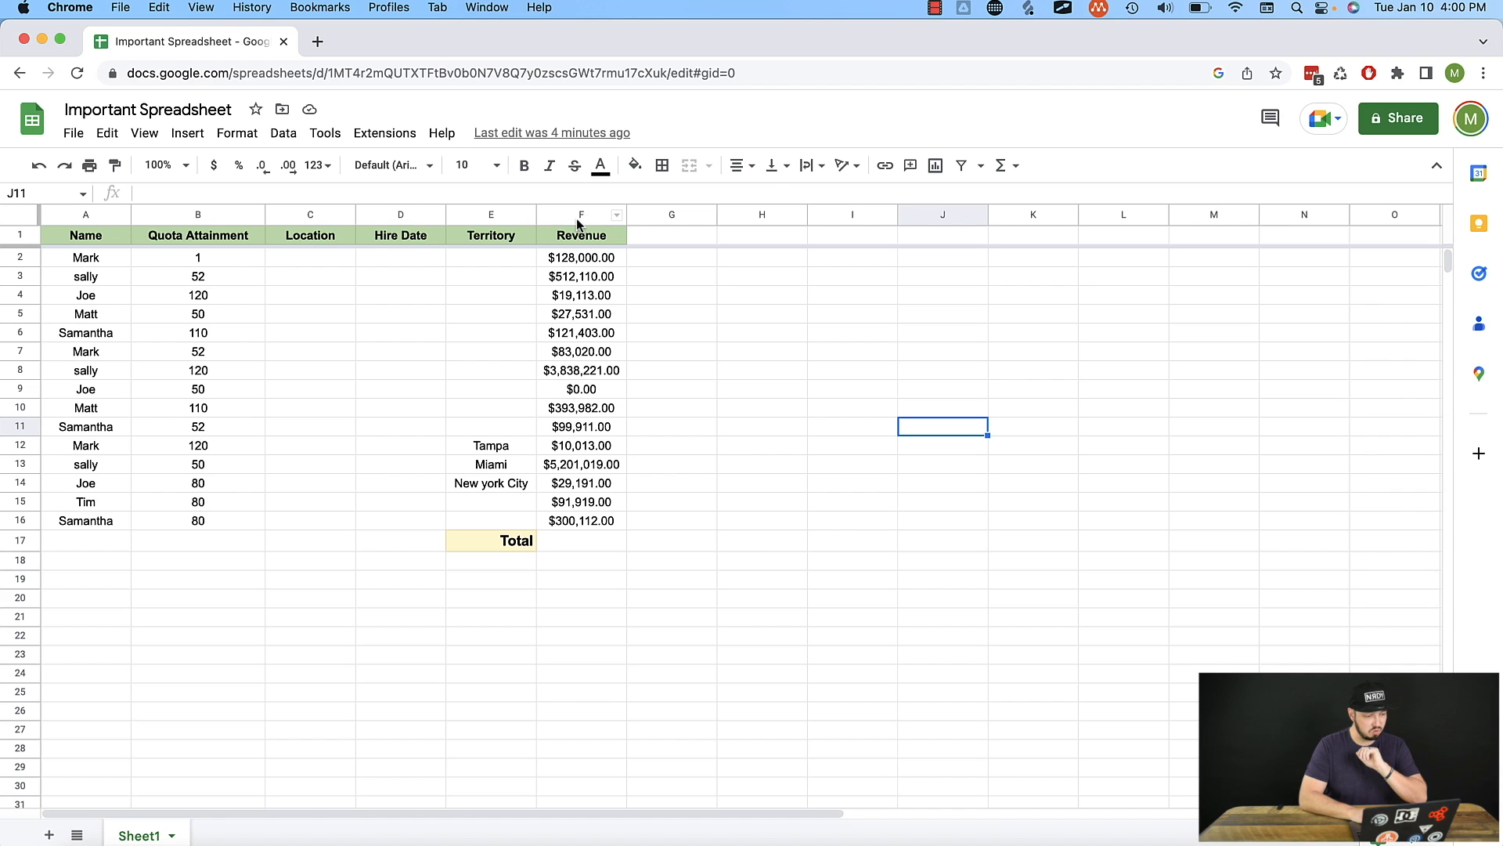
Total the Revenue column in cell F17 with the suggested formula =SUM(F2:F16)
{"action": "left_click", "coordinate": [574, 258]}
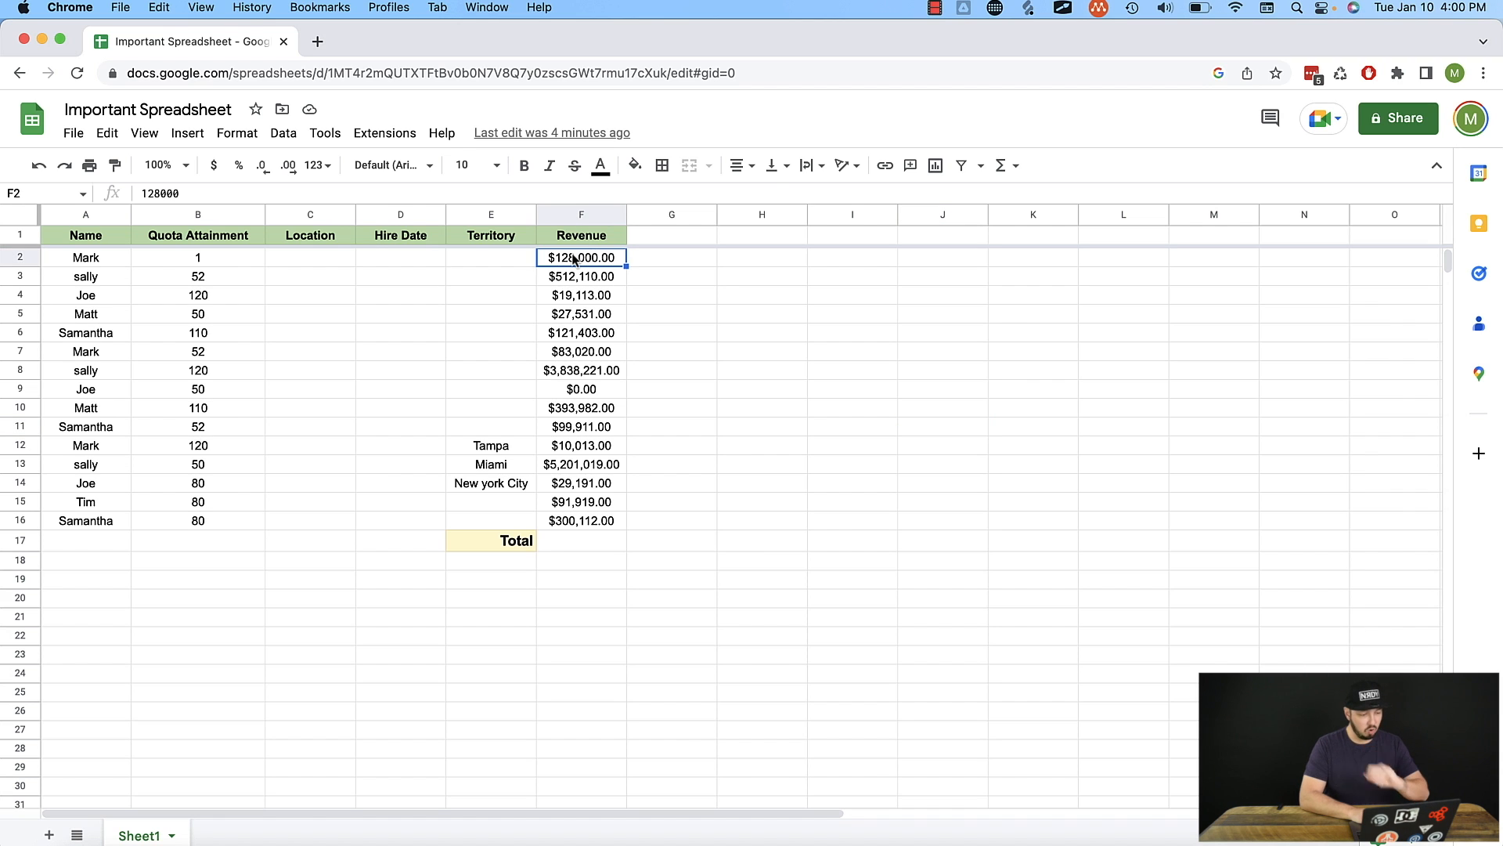
{"action": "left_click", "coordinate": [573, 521]}
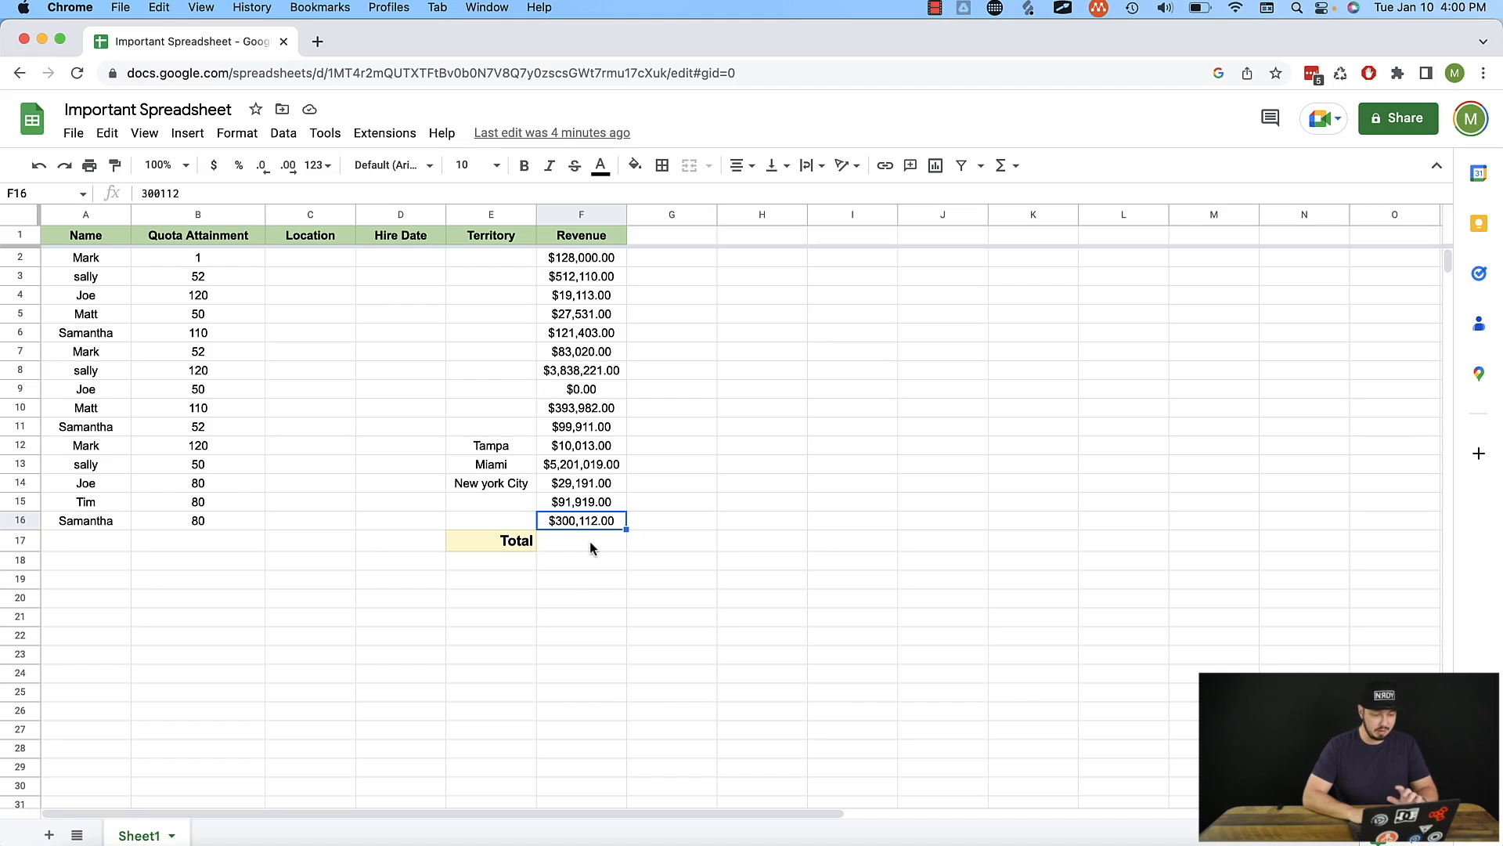
{"action": "left_click", "coordinate": [589, 263]}
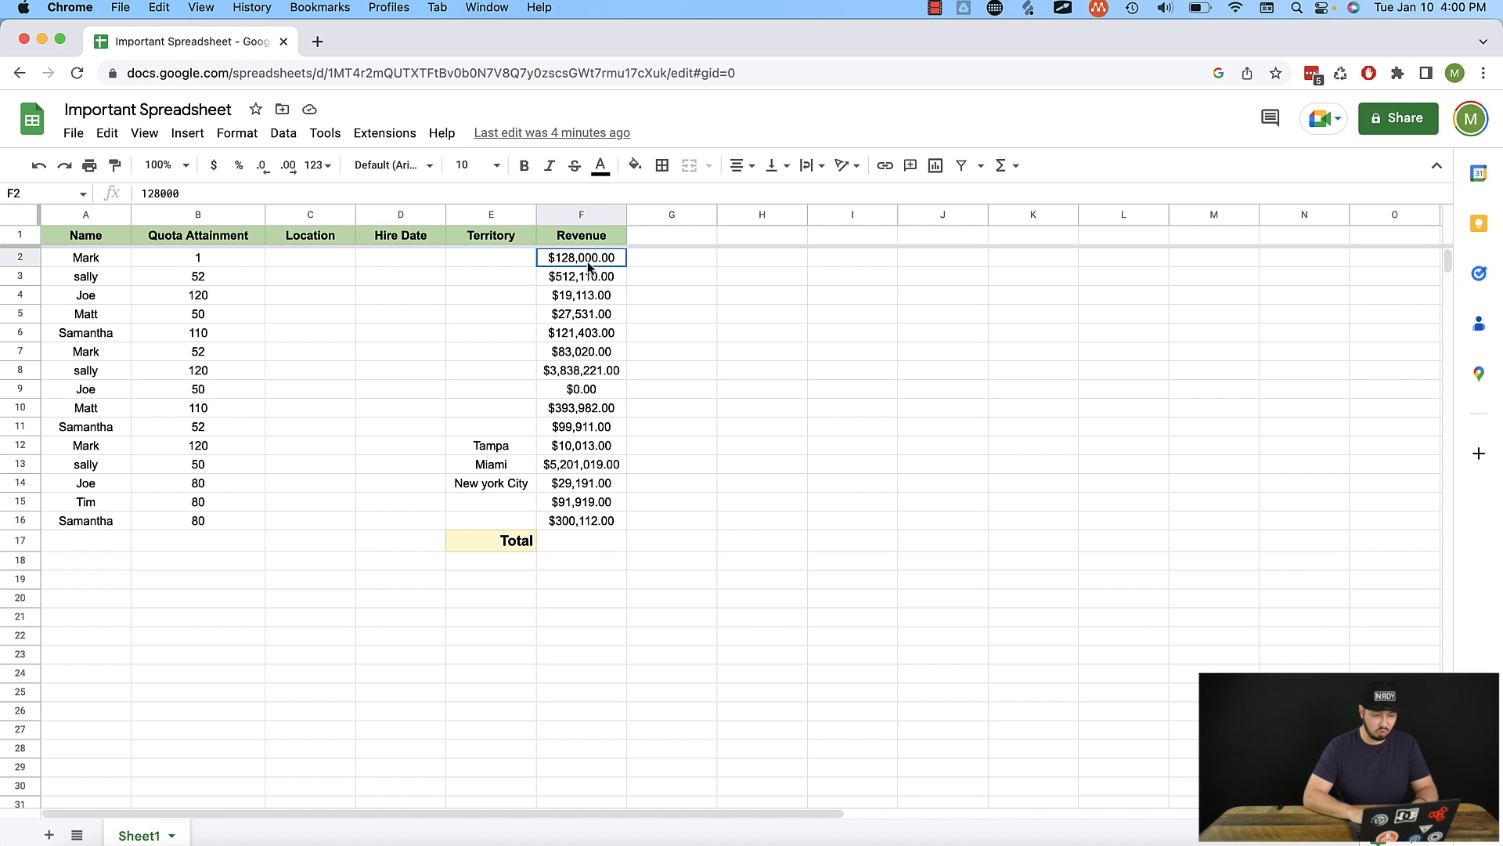
{"action": "left_click_drag", "start_coordinate": [589, 266], "coordinate": [577, 523]}
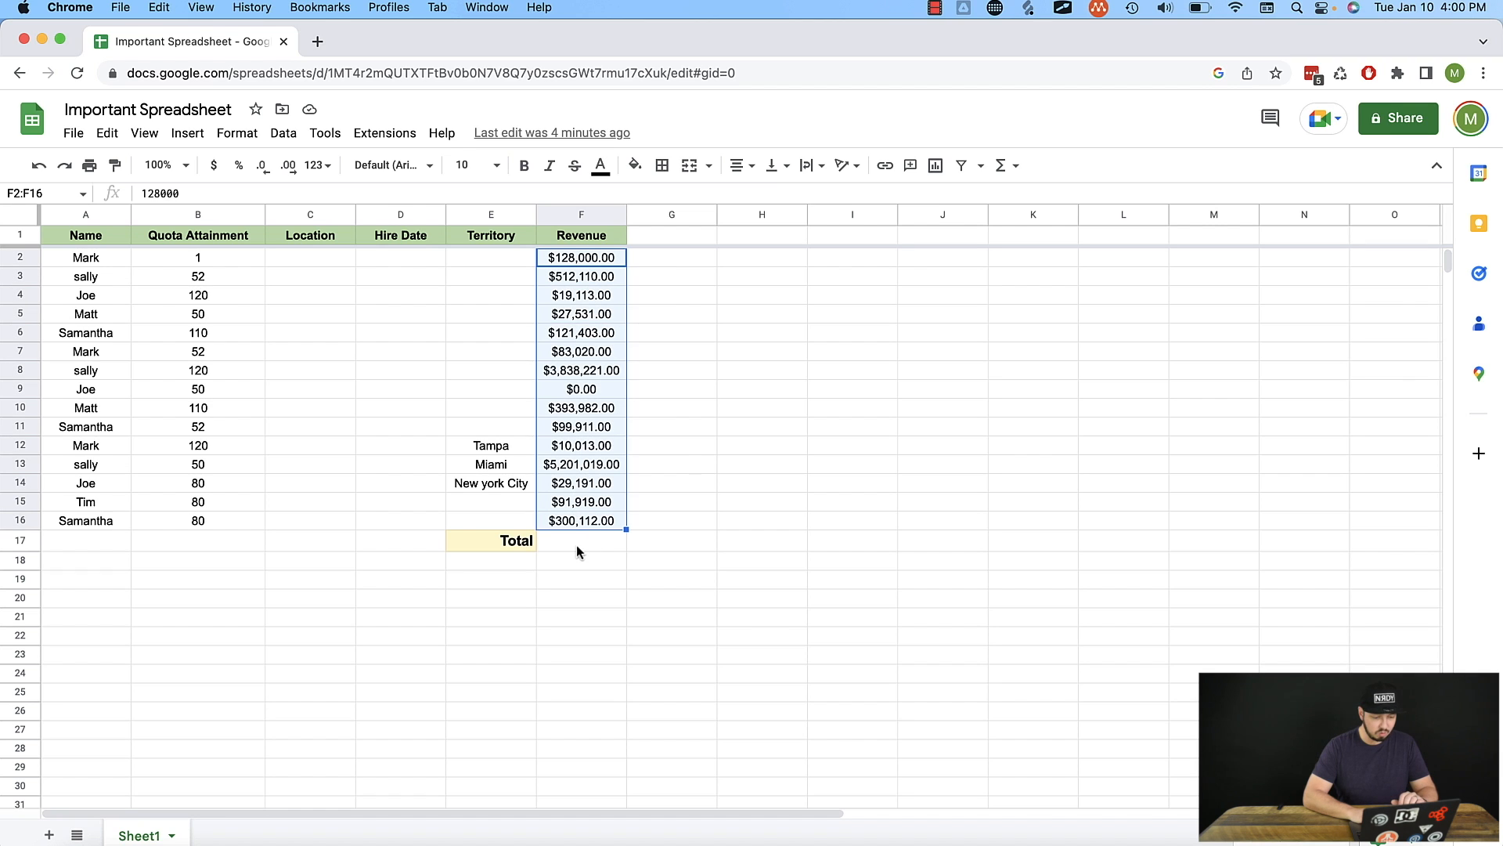
{"action": "left_click", "coordinate": [577, 550]}
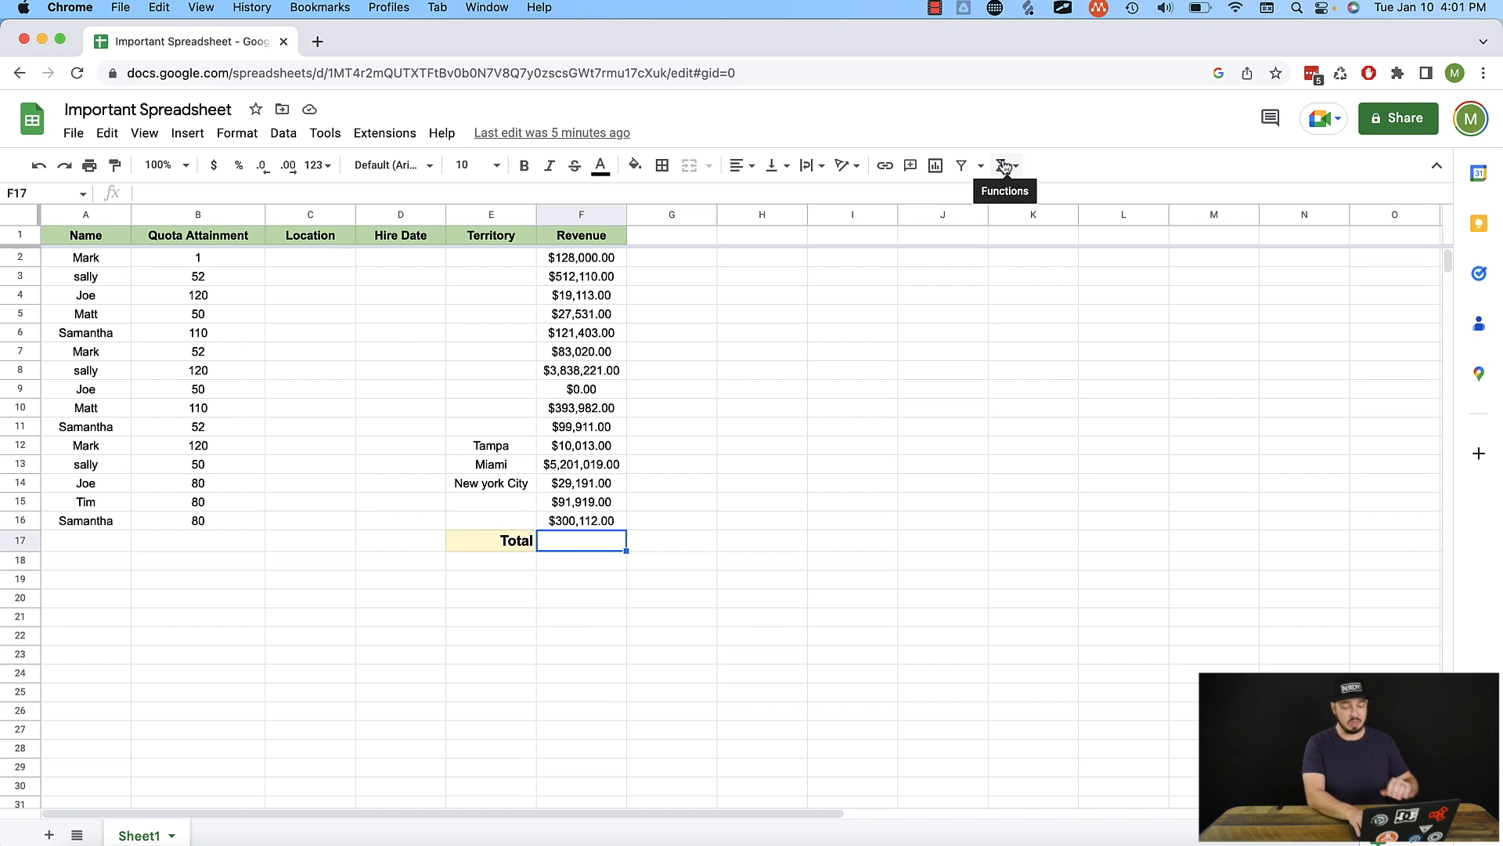
{"action": "type", "text": "="}
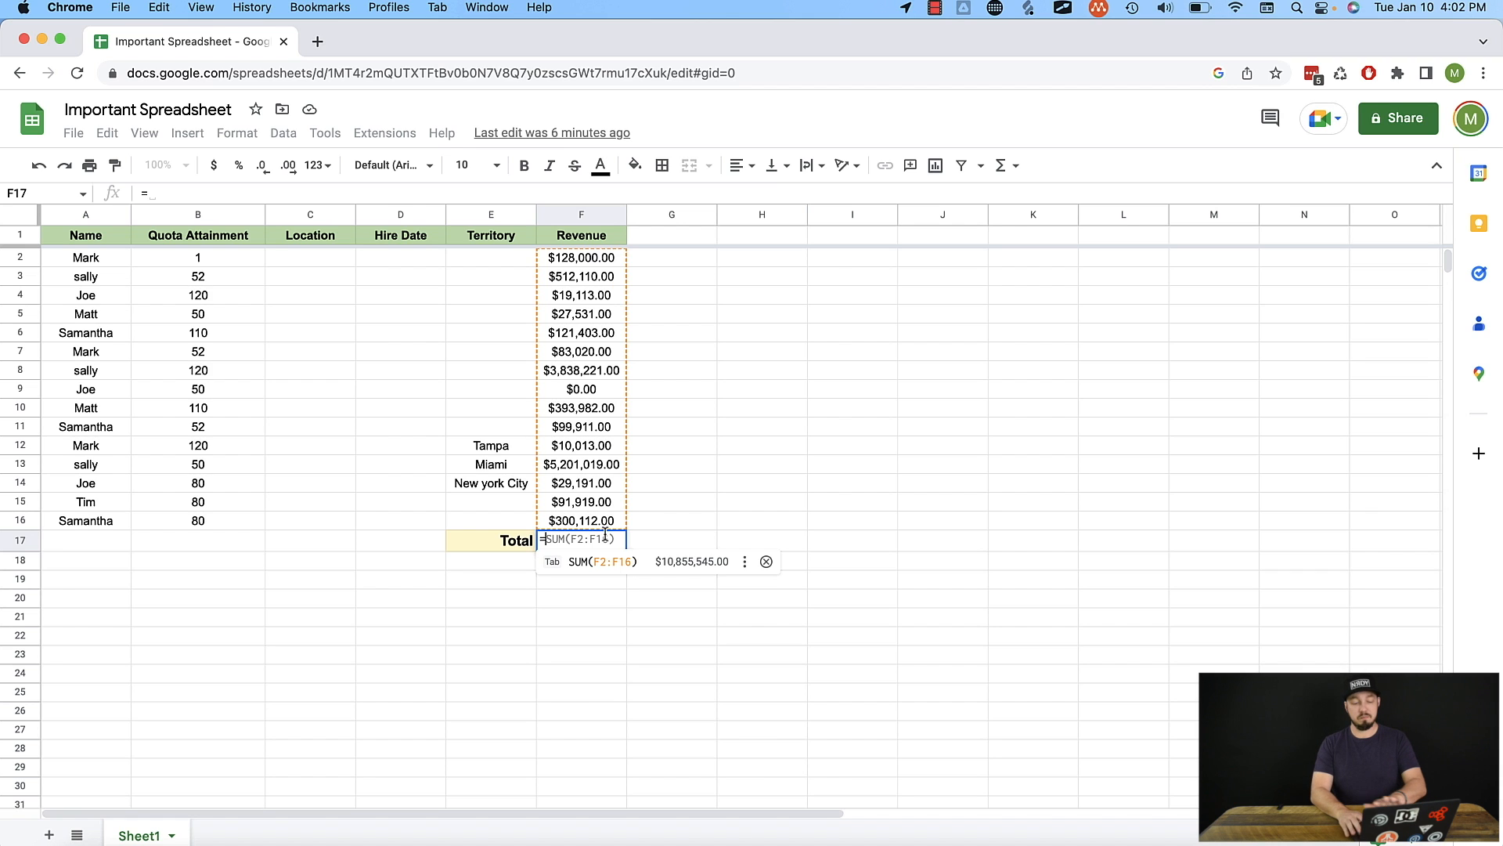
{"action": "key", "text": "Tab"}
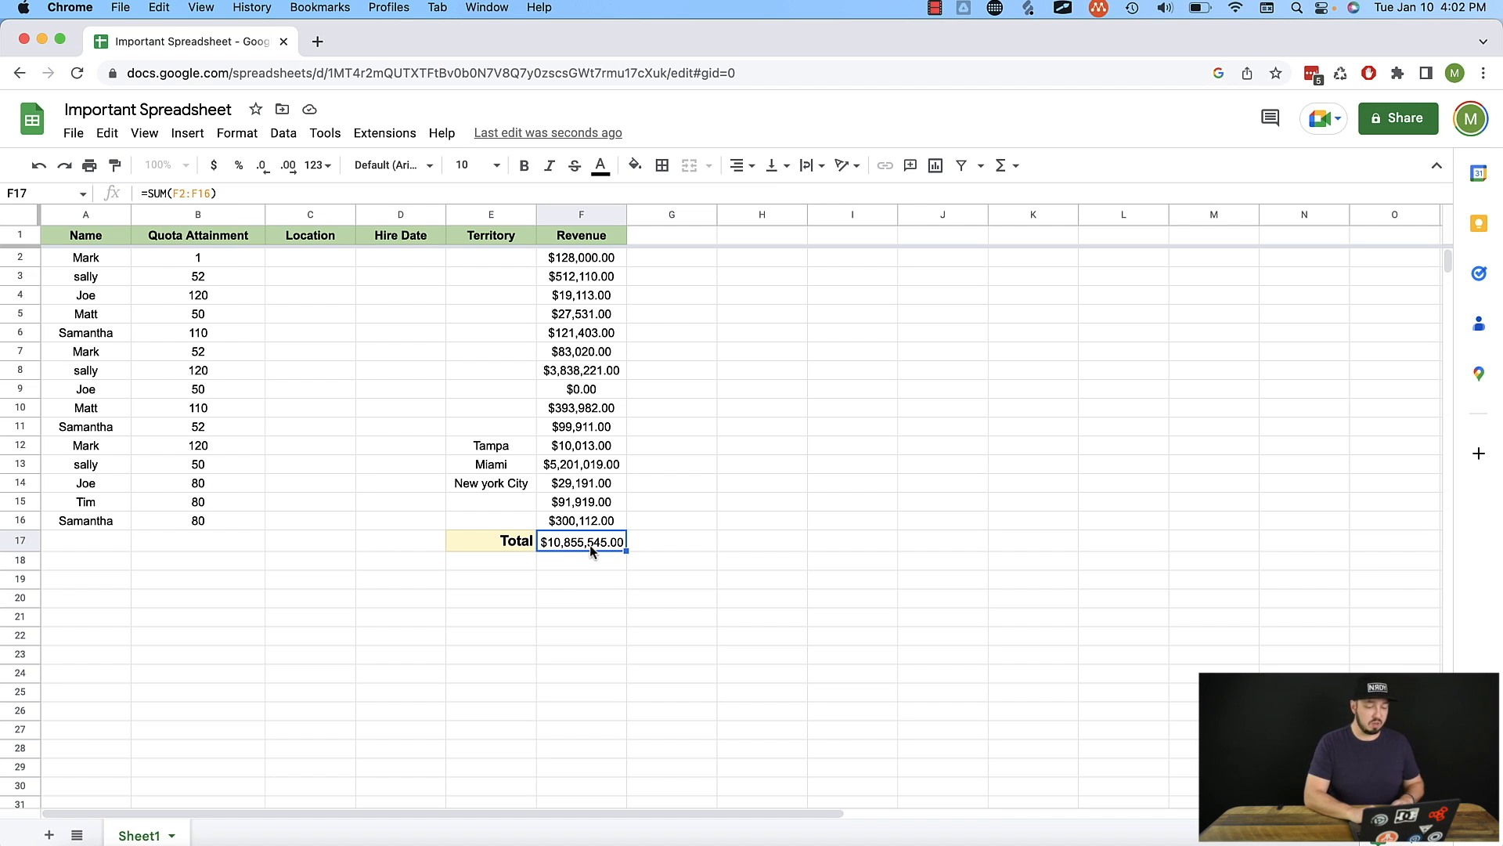
Examine the SUM formula in F17 and the start and end cells of its range
{"action": "left_click", "coordinate": [232, 194]}
{"action": "left_click_drag", "start_coordinate": [252, 194], "coordinate": [107, 194]}
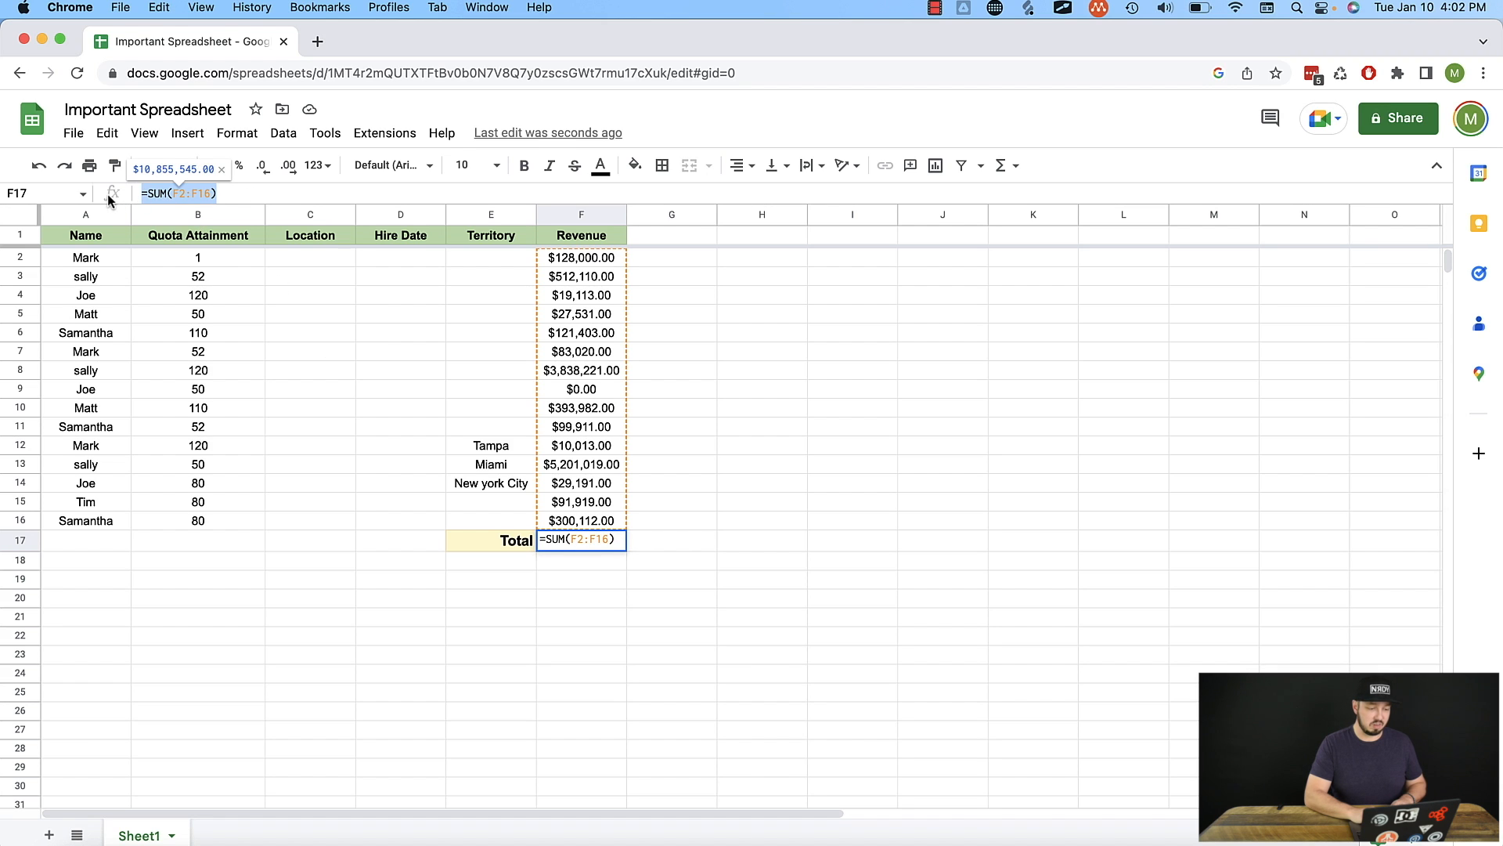
{"action": "left_click", "coordinate": [240, 194]}
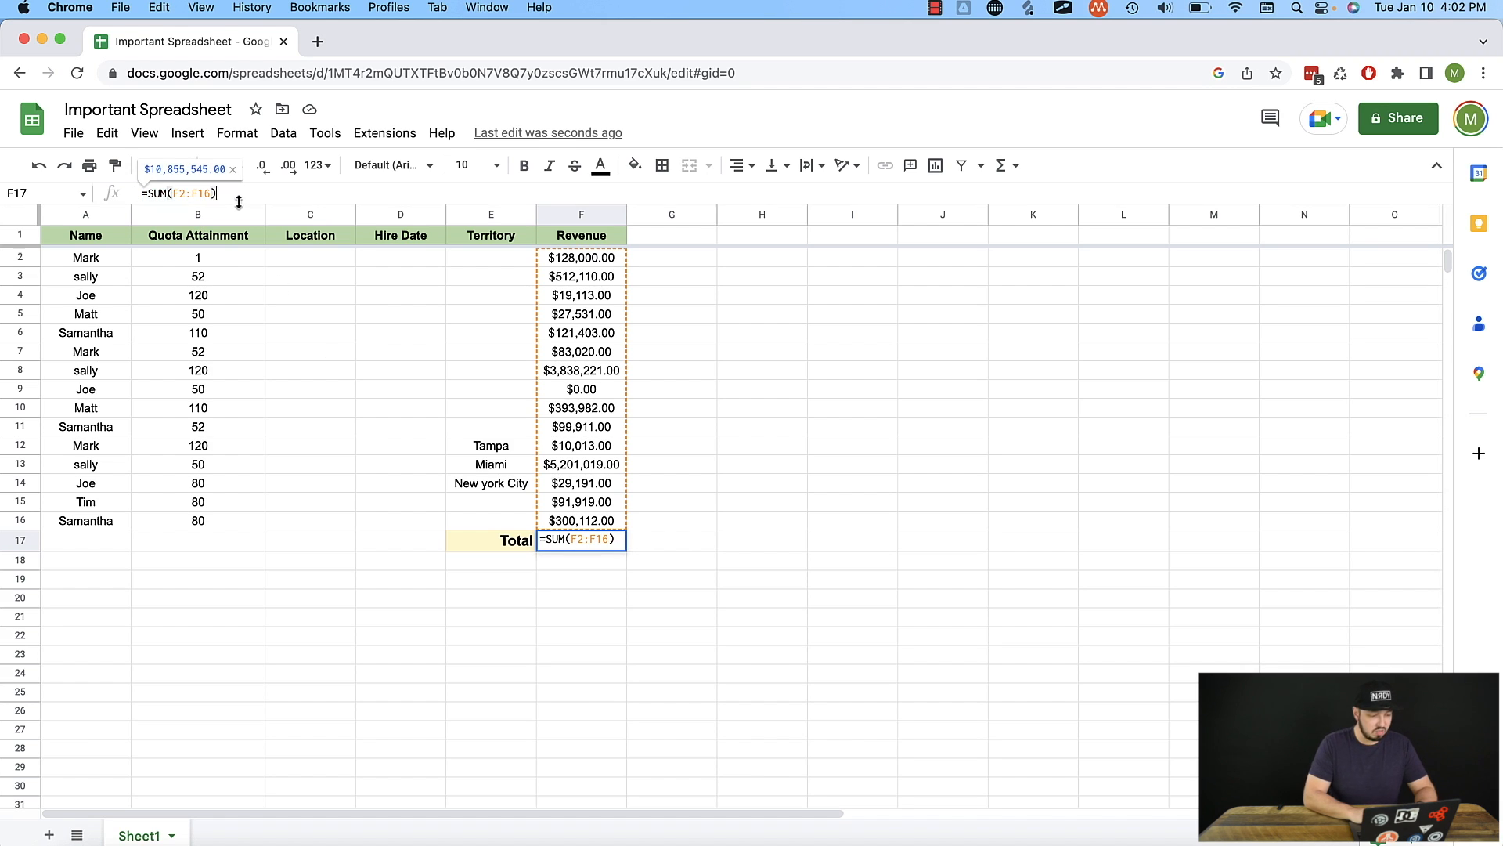
{"action": "left_click", "coordinate": [185, 192]}
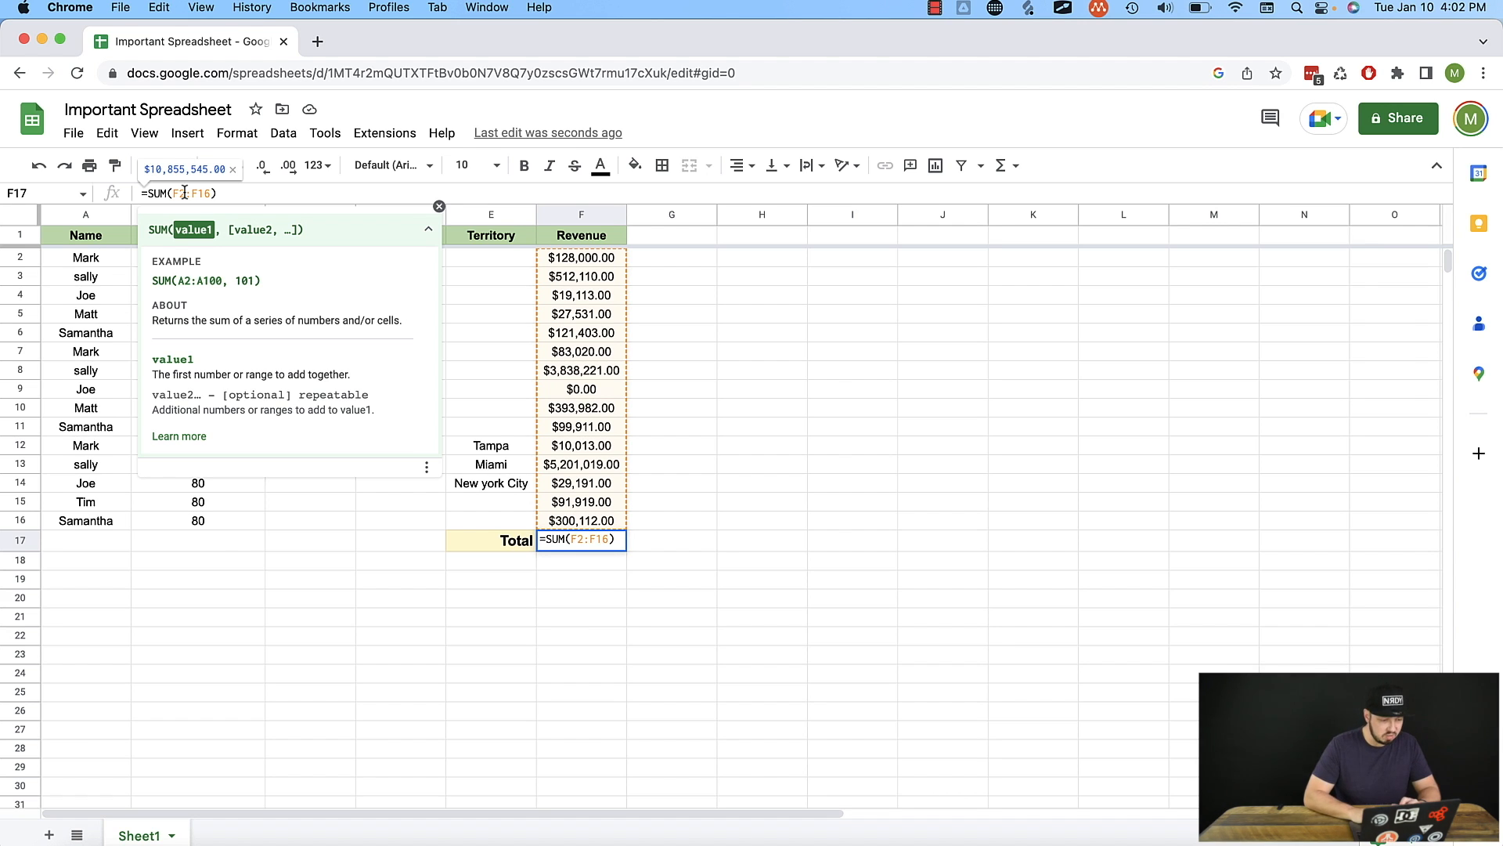
{"action": "left_click_drag", "start_coordinate": [210, 194], "coordinate": [195, 194]}
{"action": "left_click", "coordinate": [244, 195]}
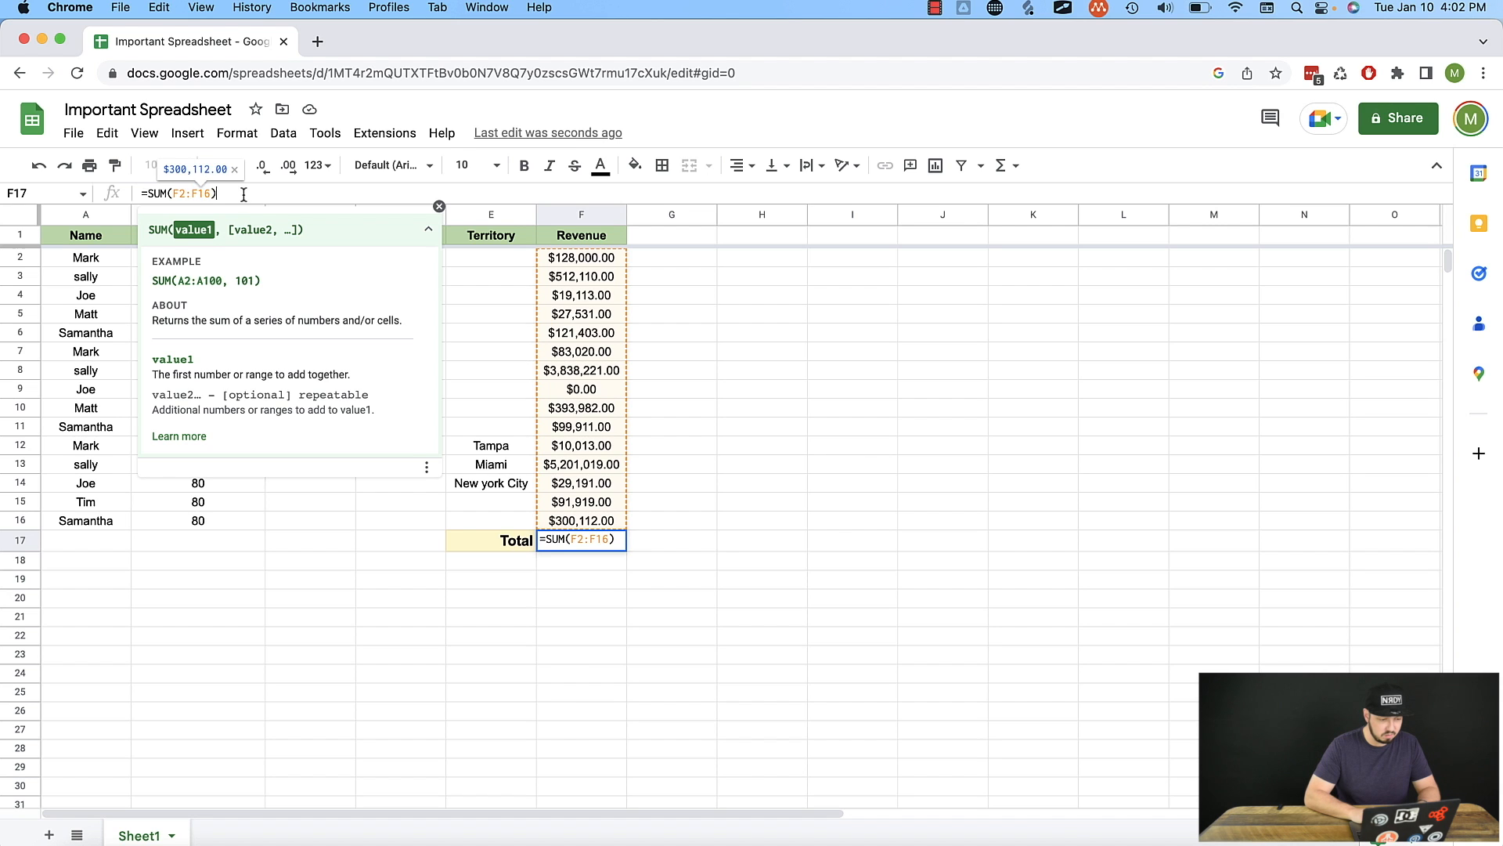
Change the formula in F17 to =SUM(F2,F12) so it adds only those two revenue cells
{"action": "key", "text": "BackSpace"}
{"action": "key", "text": "BackSpace"}
{"action": "key", "text": "BackSpace"}
{"action": "key", "text": "BackSpace"}
{"action": "key", "text": "BackSpace"}
{"action": "key", "text": "BackSpace"}
{"action": "key", "text": "BackSpace"}
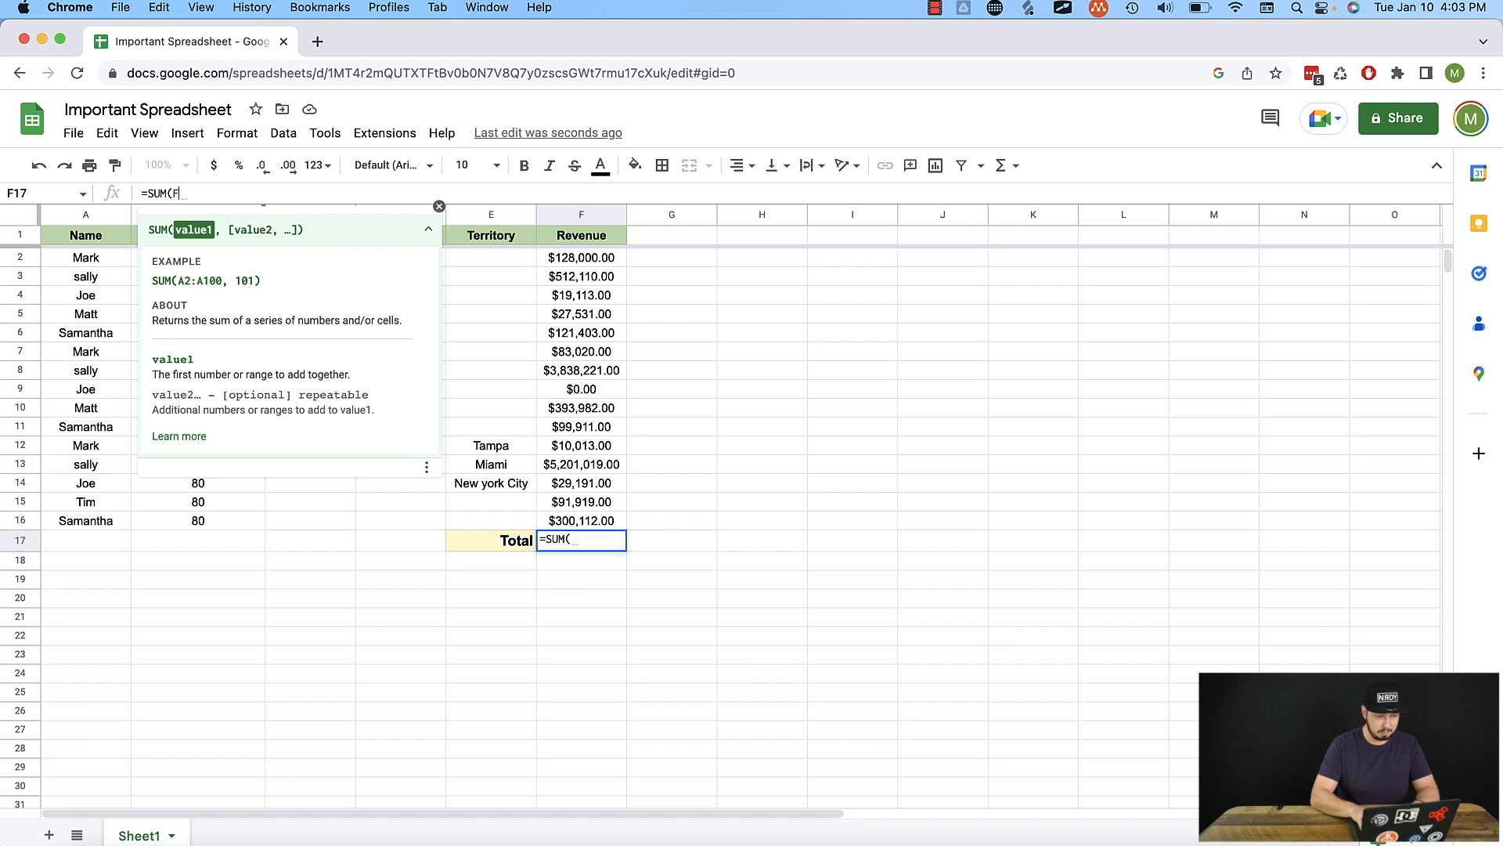
{"action": "type", "text": "F2"}
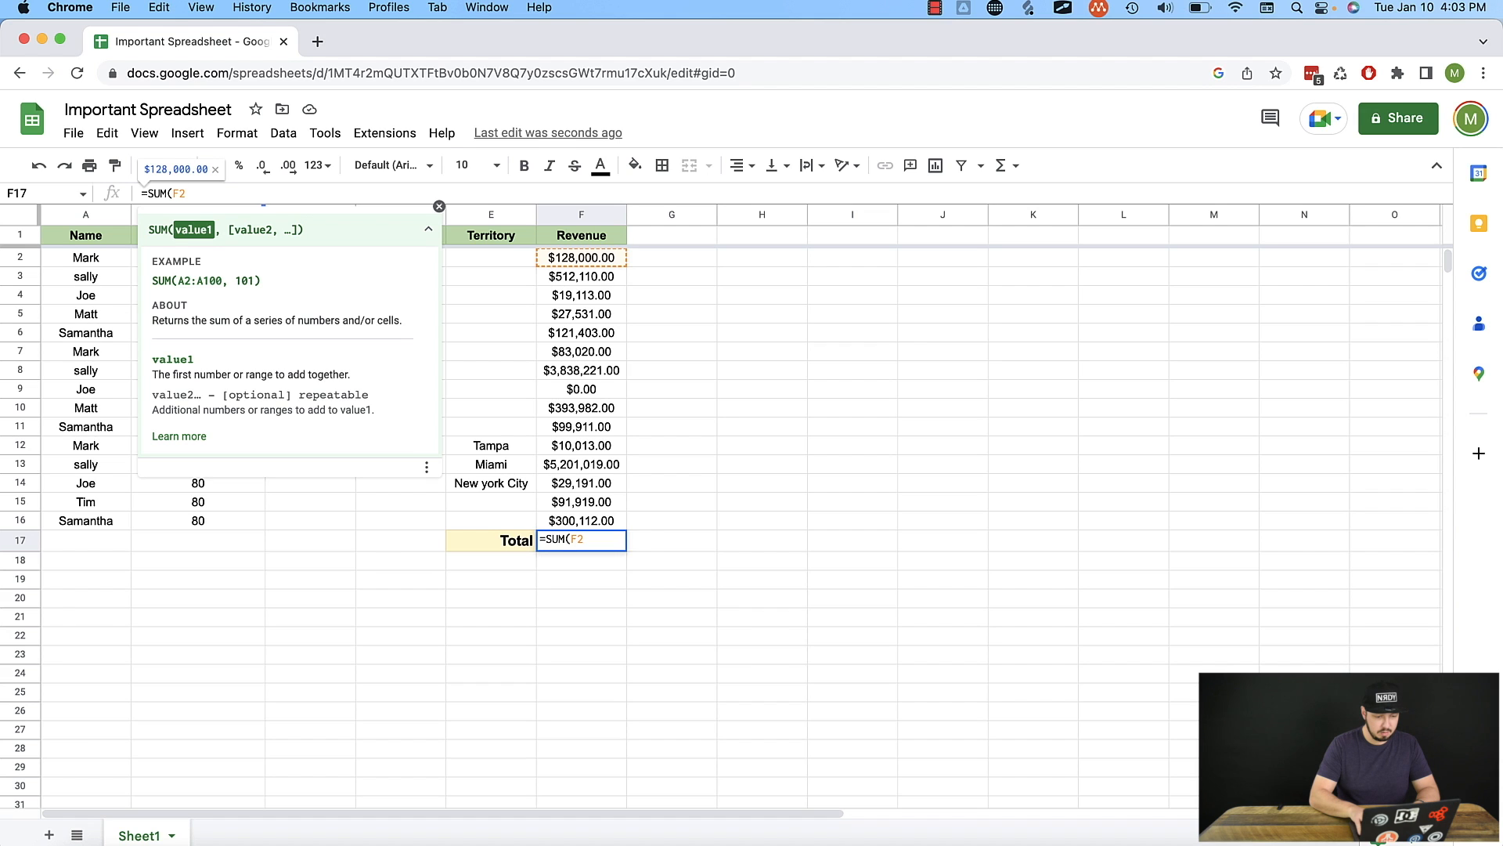
{"action": "type", "text": ","}
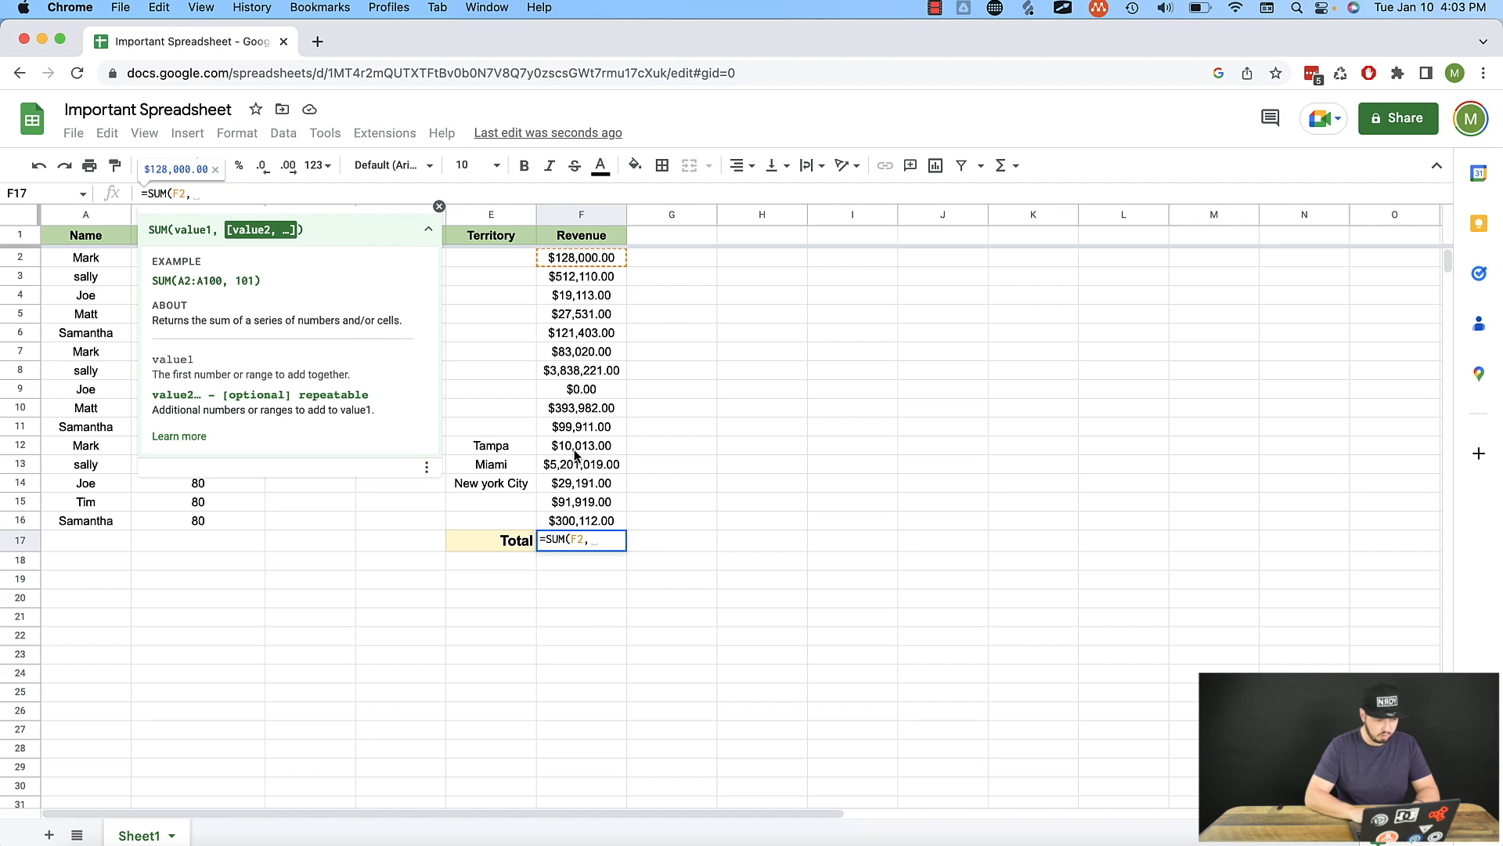
{"action": "type", "text": "F12"}
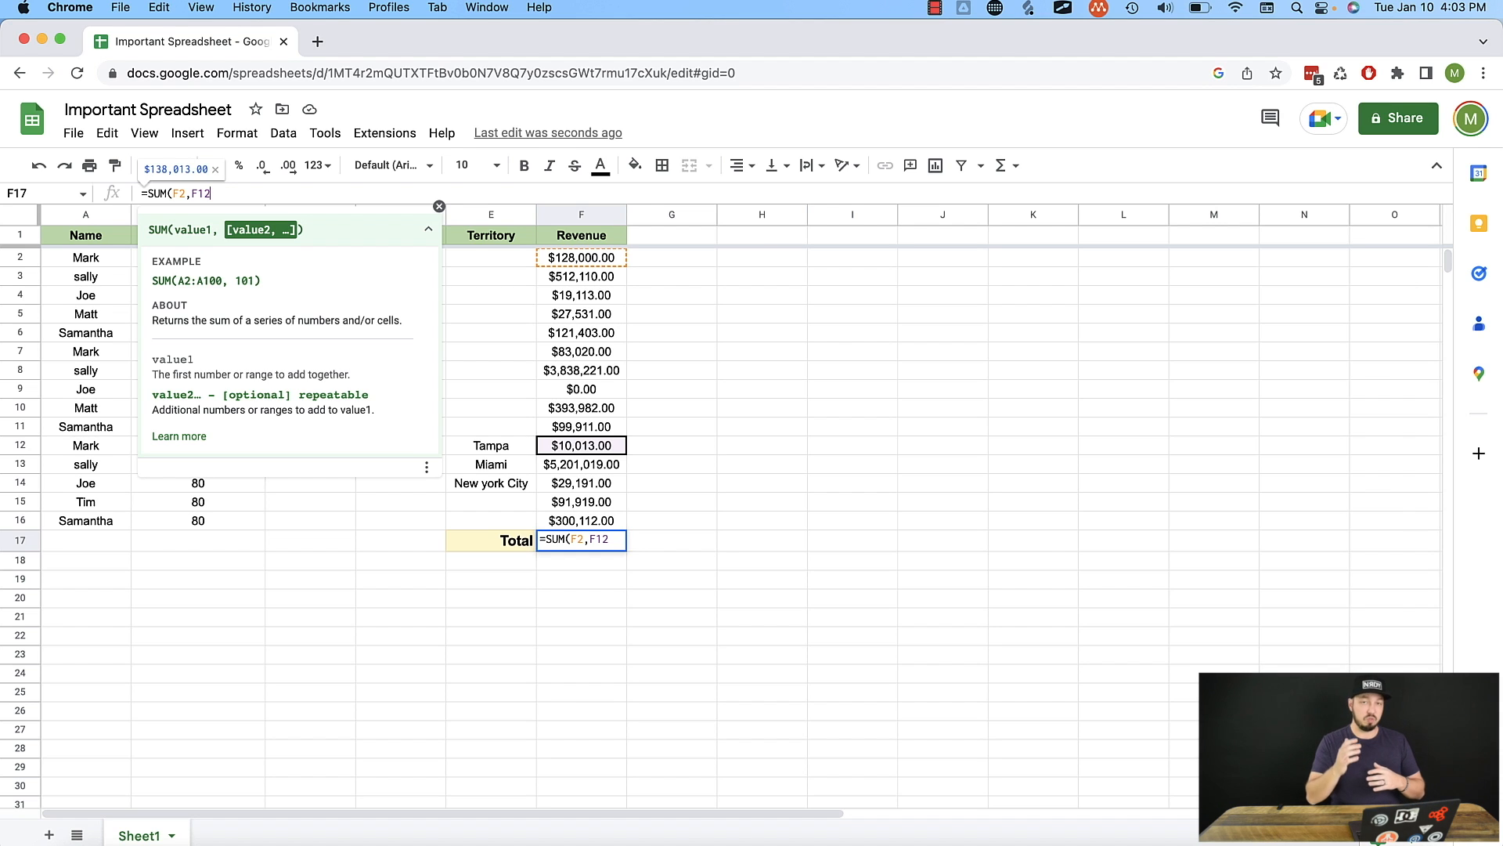
{"action": "type", "text": ")"}
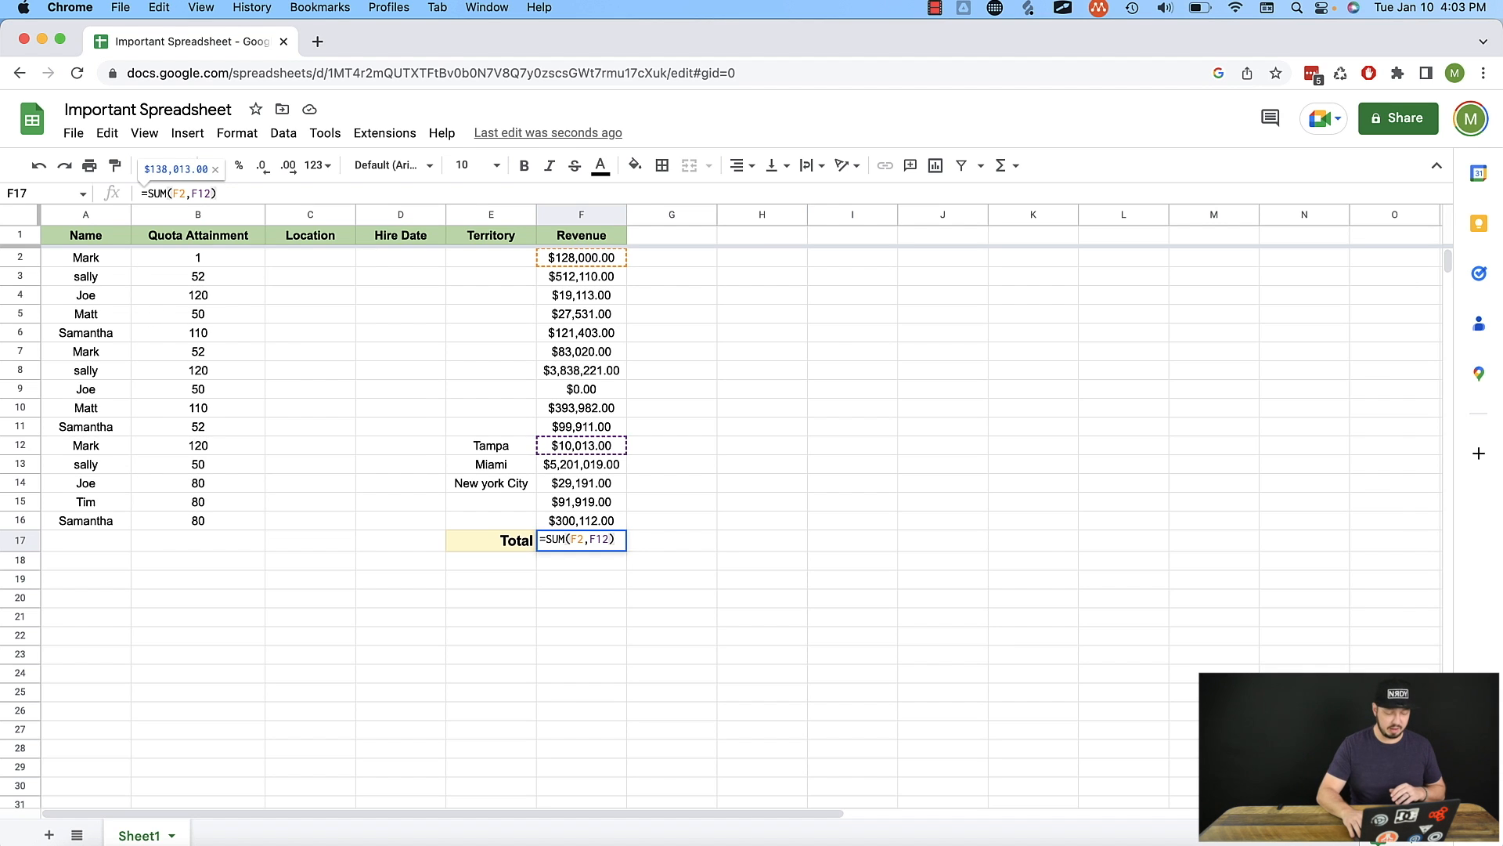
{"action": "key", "text": "Return"}
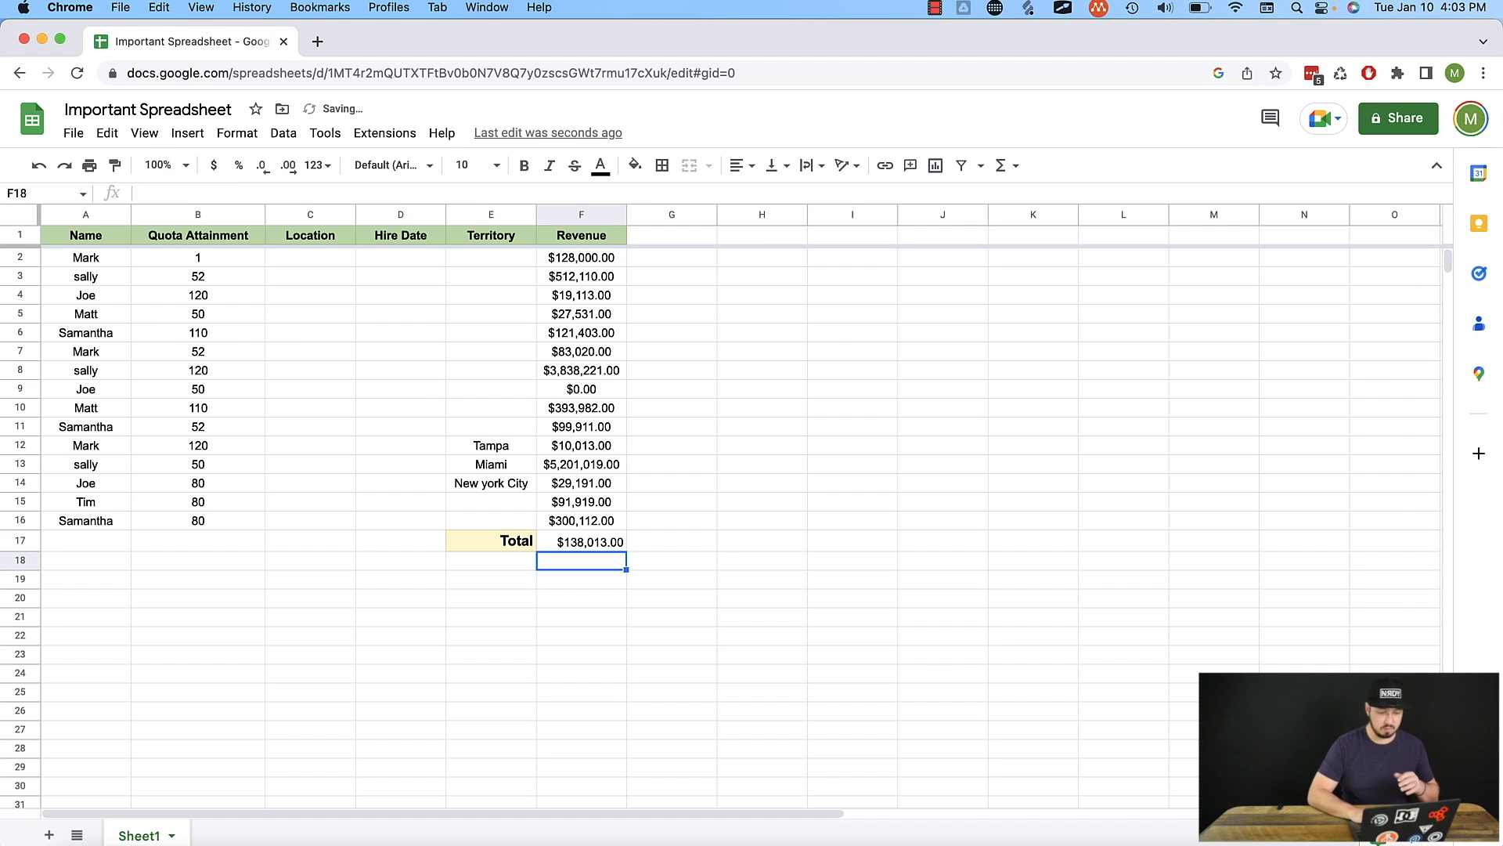
Inspect the two separate cell references, F2 and F12, in the F17 formula
{"action": "left_click", "coordinate": [583, 542]}
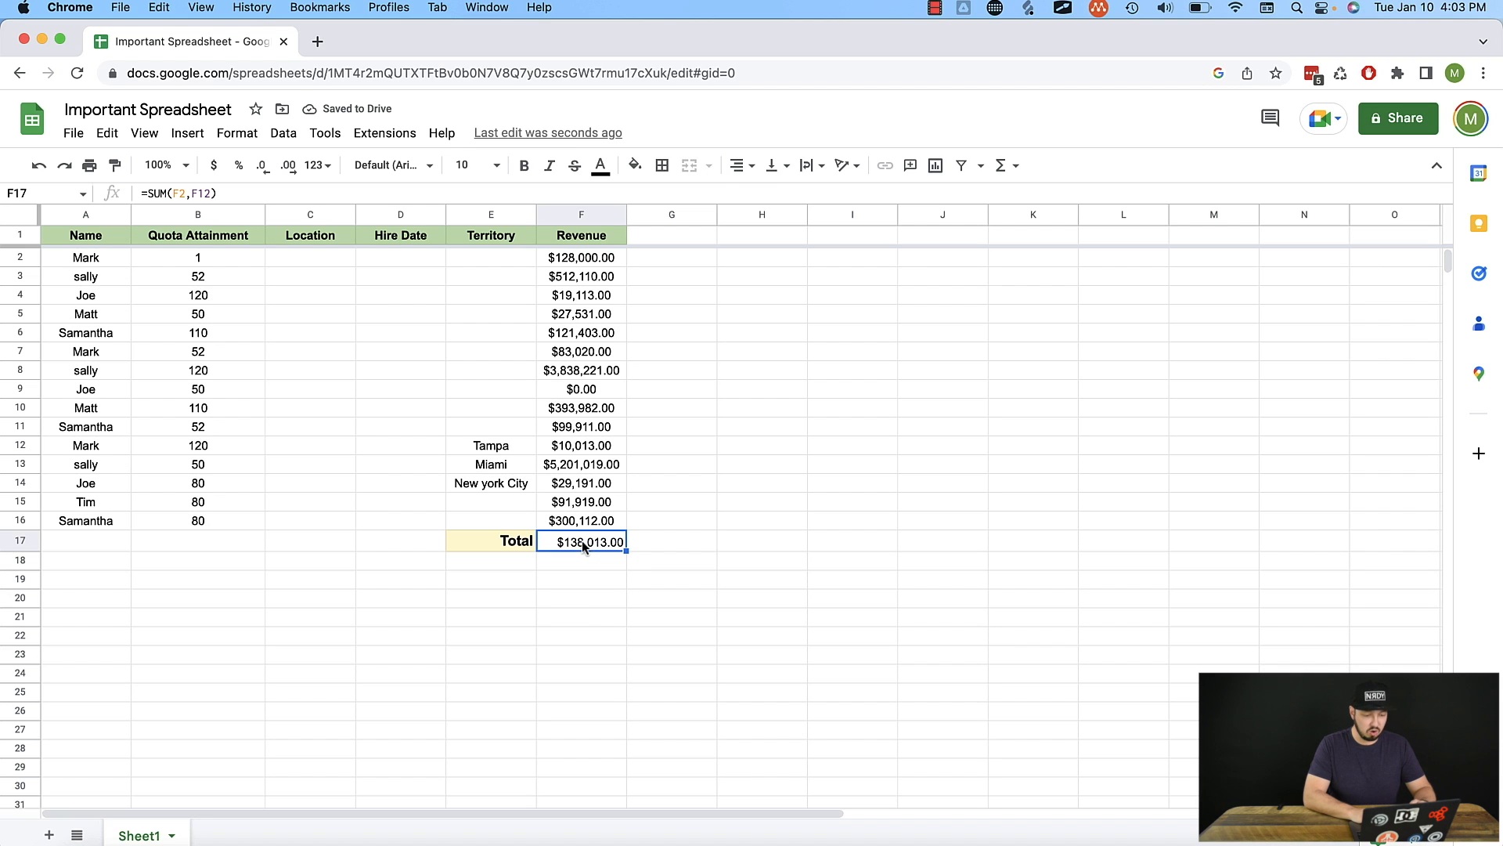
{"action": "left_click", "coordinate": [201, 192]}
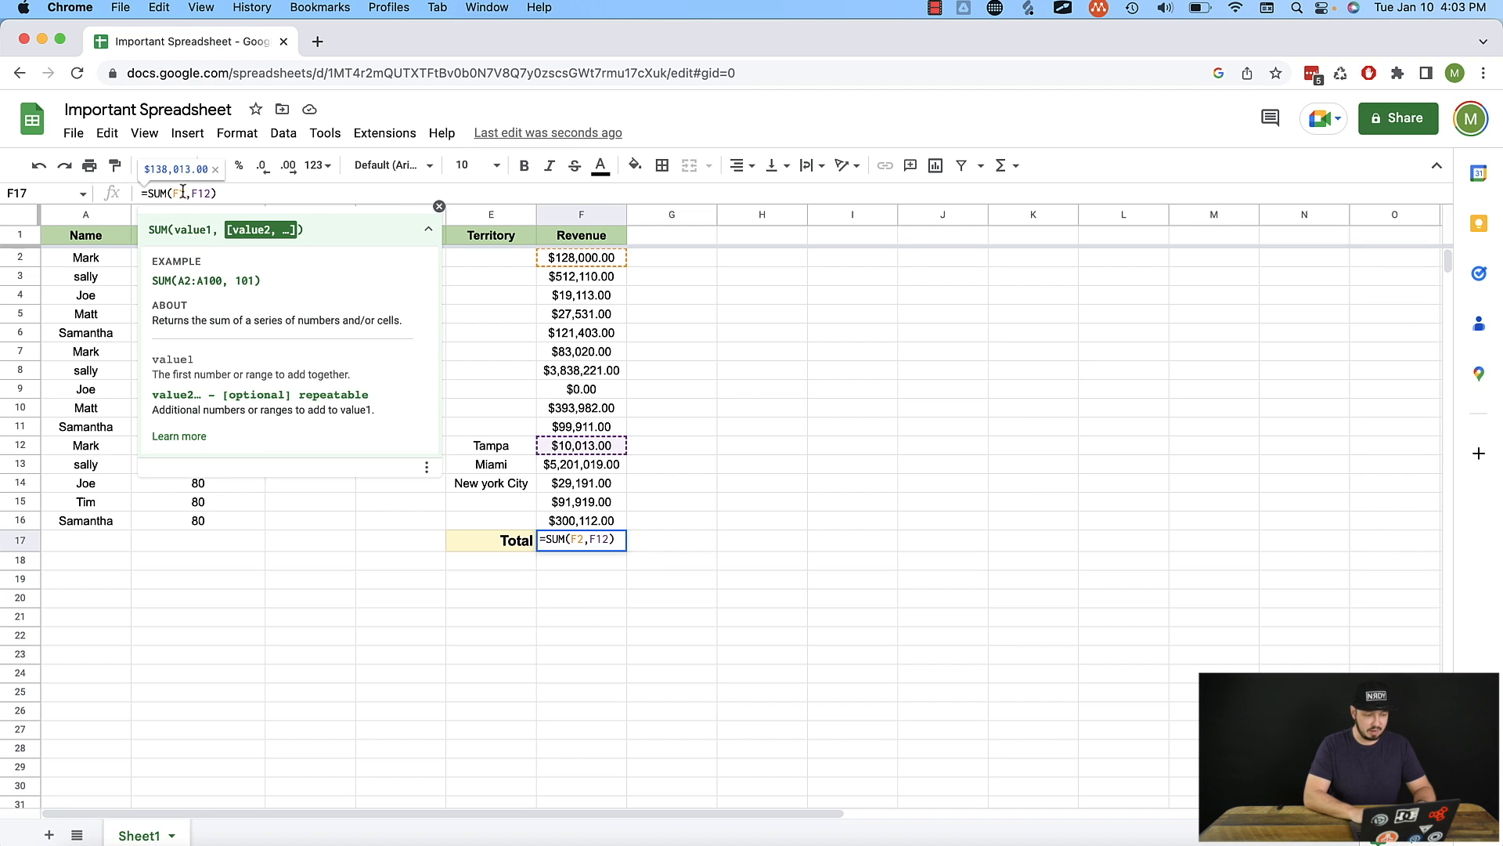
{"action": "left_click", "coordinate": [183, 193]}
{"action": "left_click", "coordinate": [207, 195]}
{"action": "left_click", "coordinate": [182, 192]}
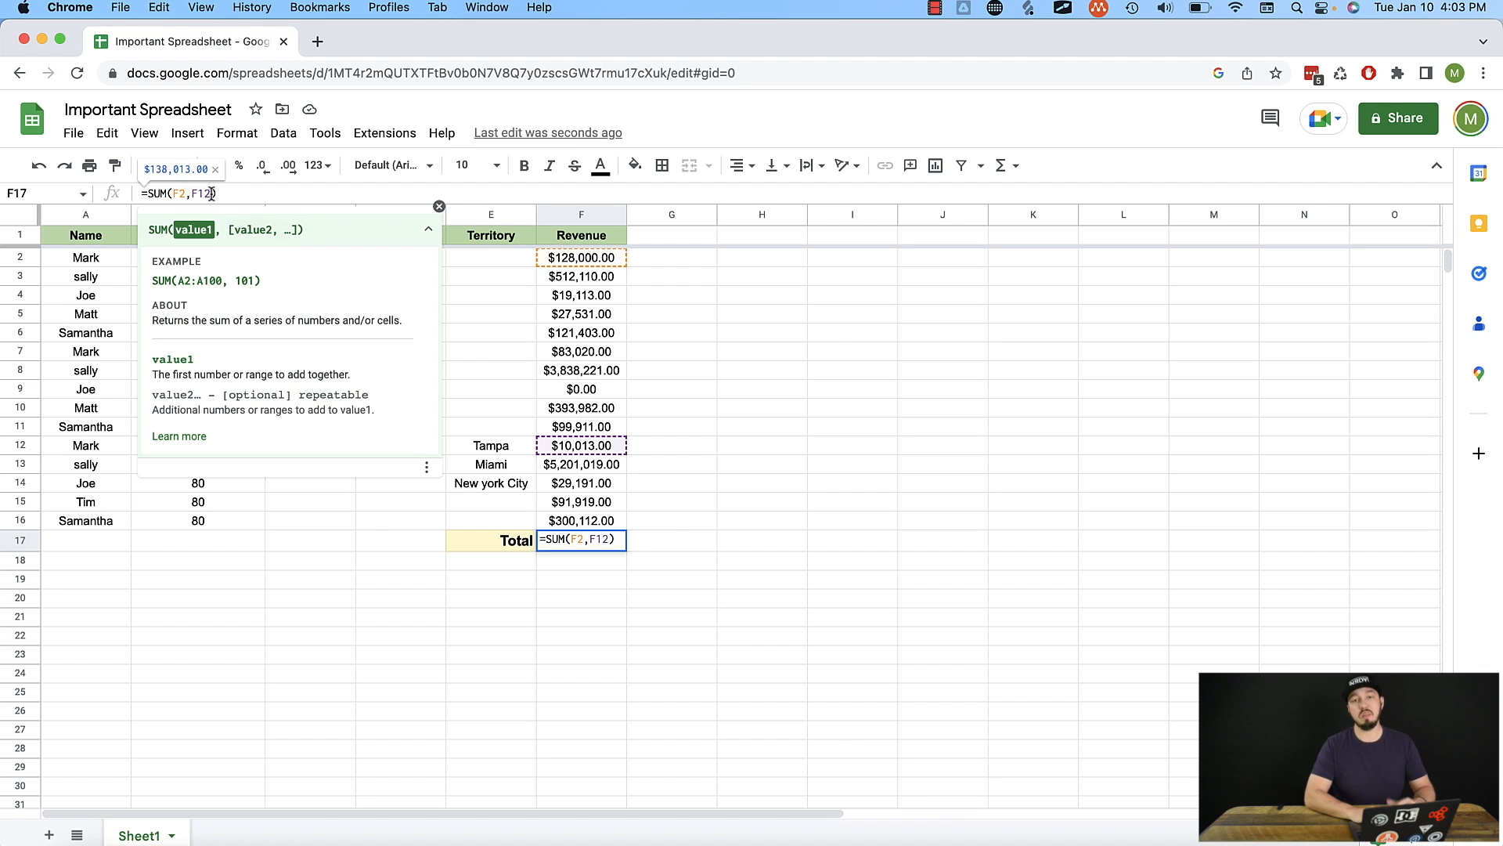
{"action": "left_click", "coordinate": [211, 193]}
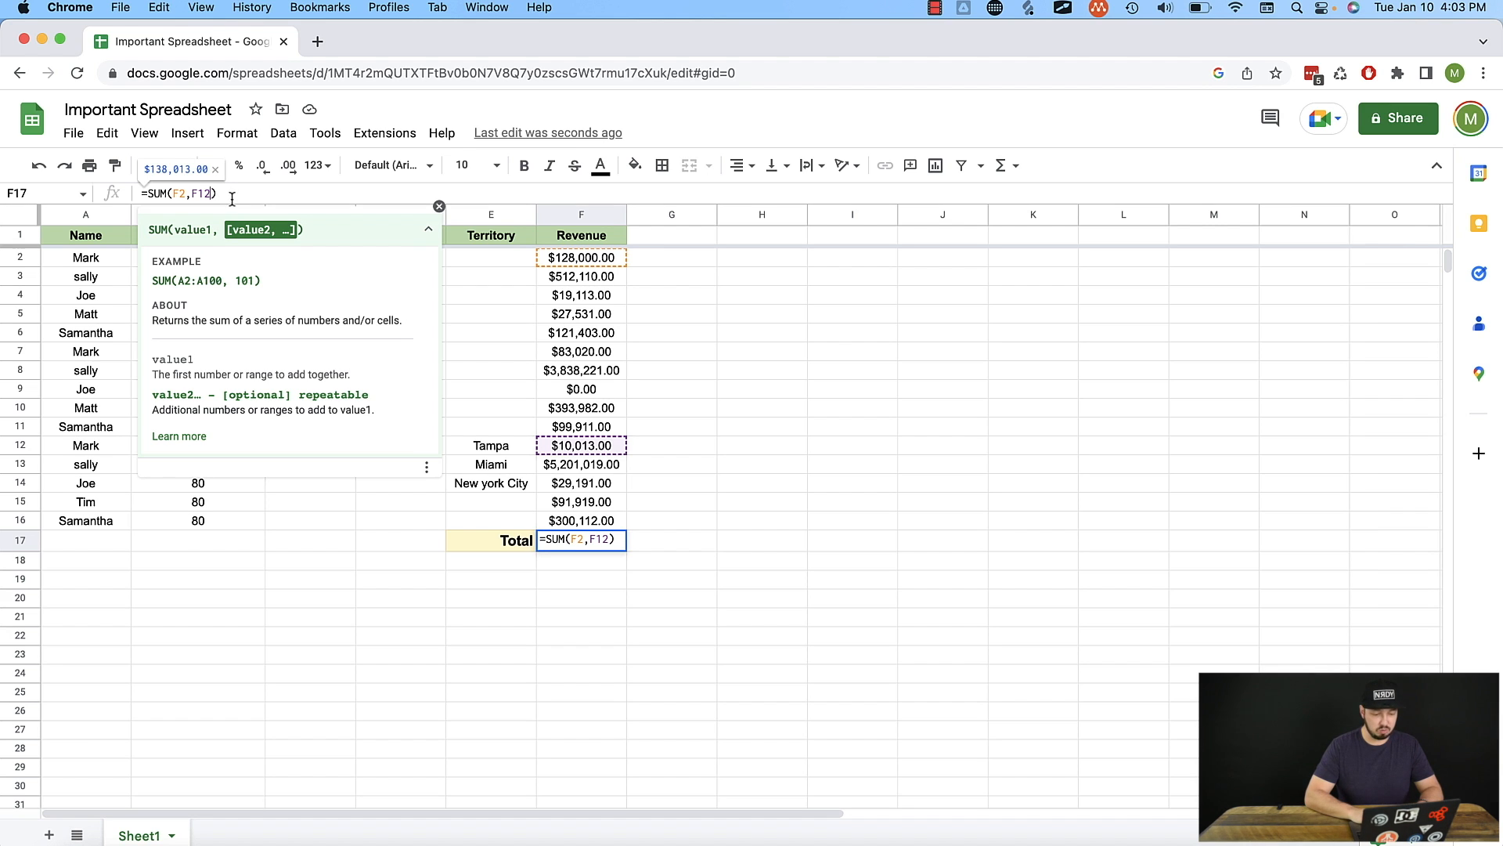
Leave the formula unchanged and clear the contents of the revenue total cell F17
{"action": "left_click", "coordinate": [631, 542]}
{"action": "left_click", "coordinate": [620, 548]}
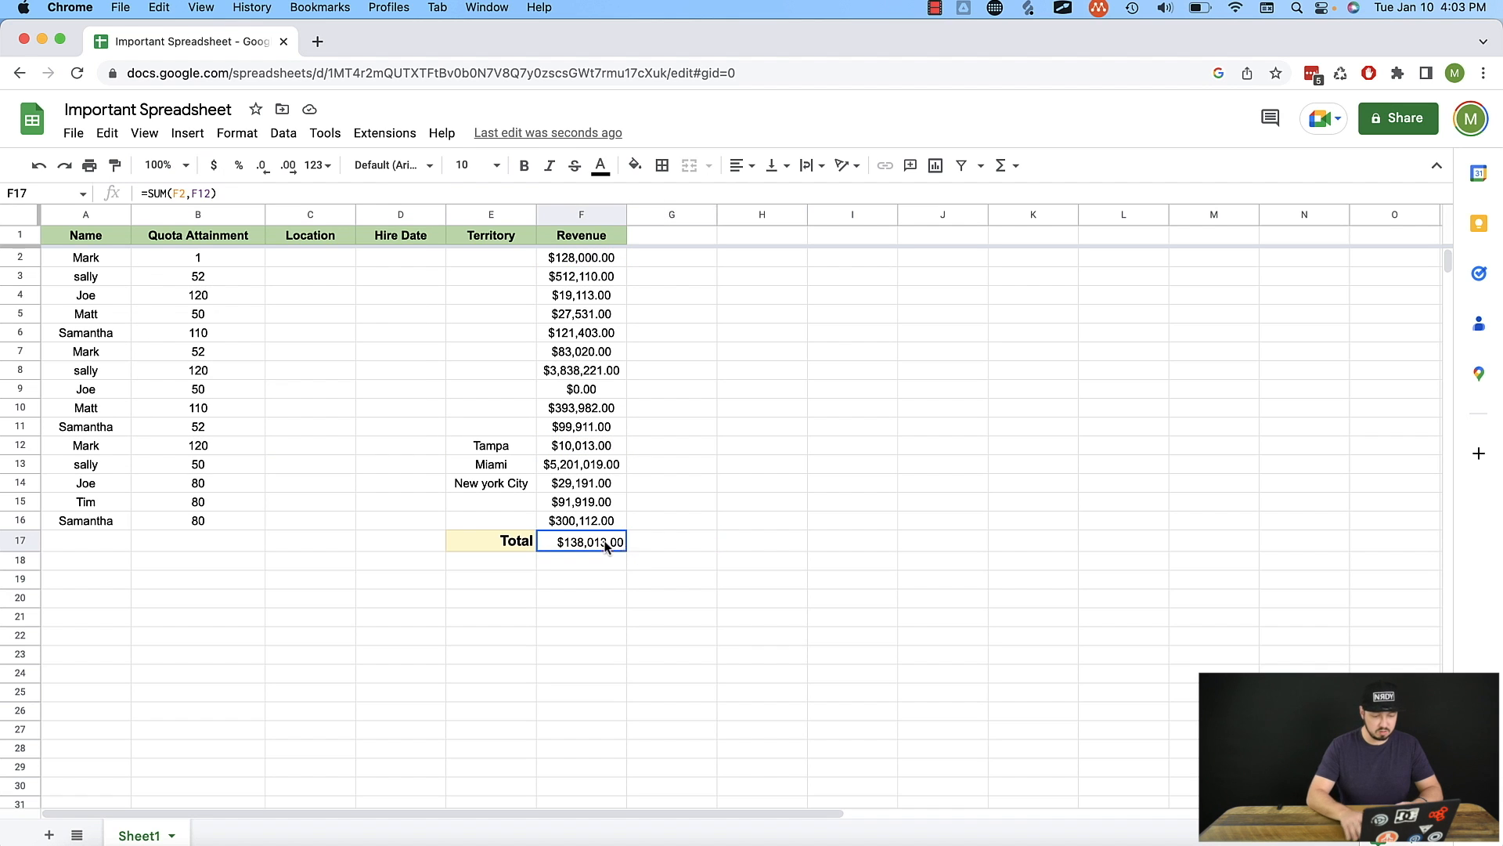
{"action": "key", "text": "Delete"}
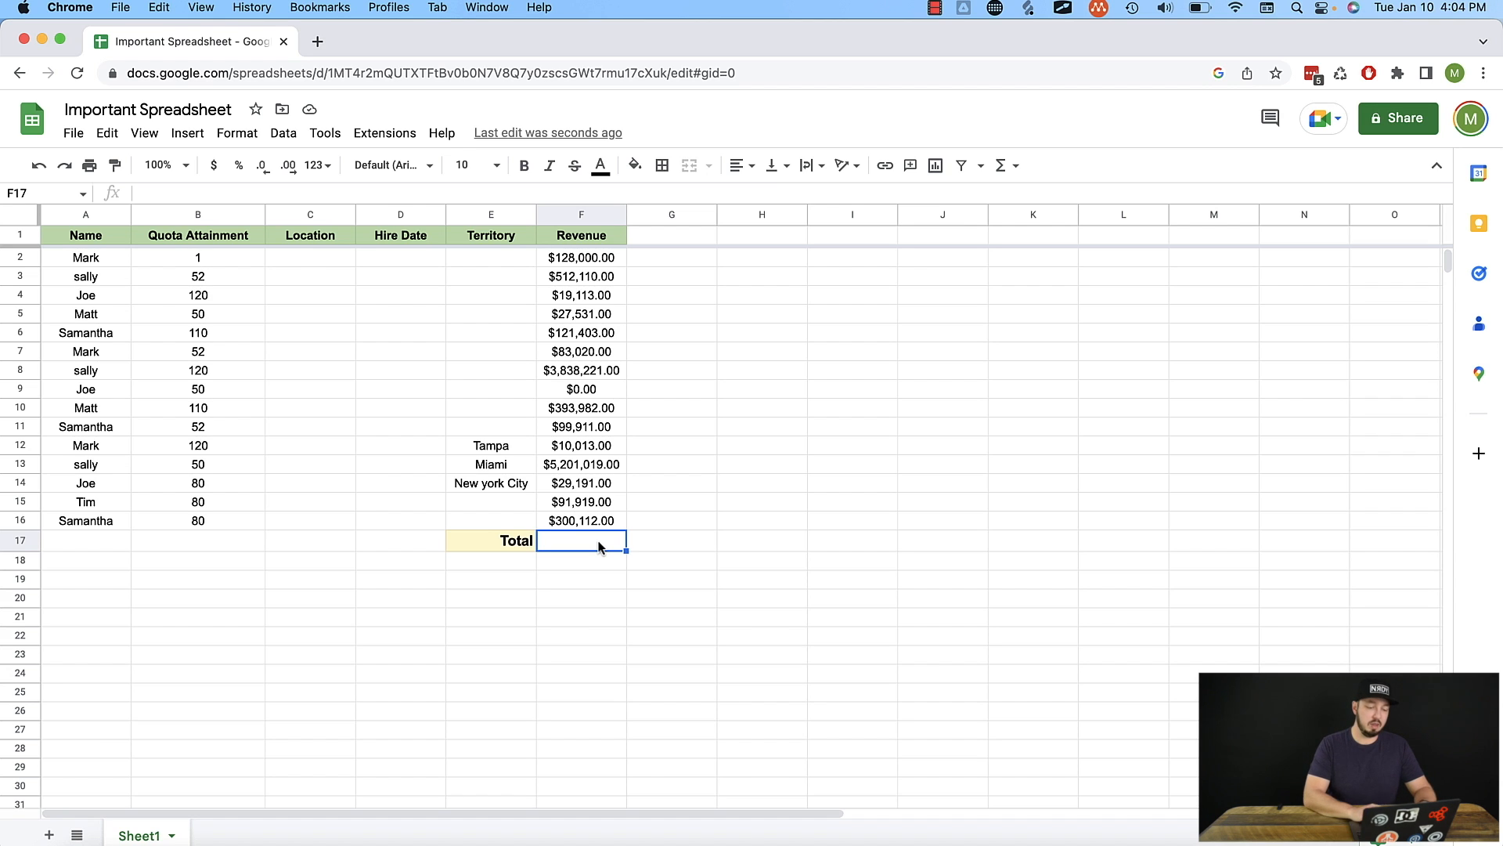
Enter =AVERAGE(B2:B16) in F17 to average the quota attainment values, and review the averaged cells
{"action": "left_click_drag", "start_coordinate": [578, 259], "coordinate": [568, 517]}
{"action": "left_click", "coordinate": [570, 543]}
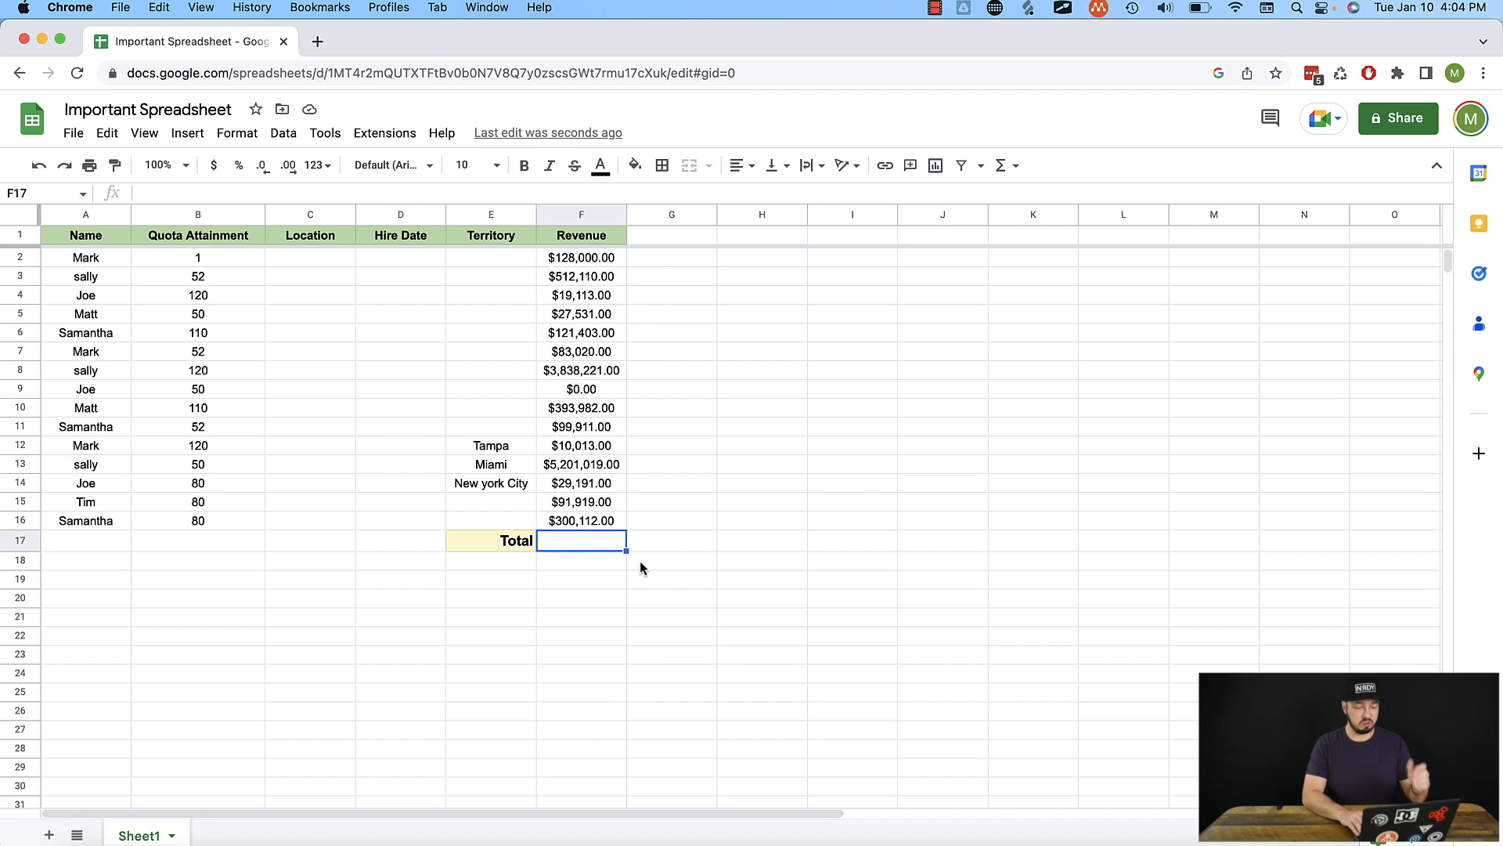
{"action": "type", "text": "="}
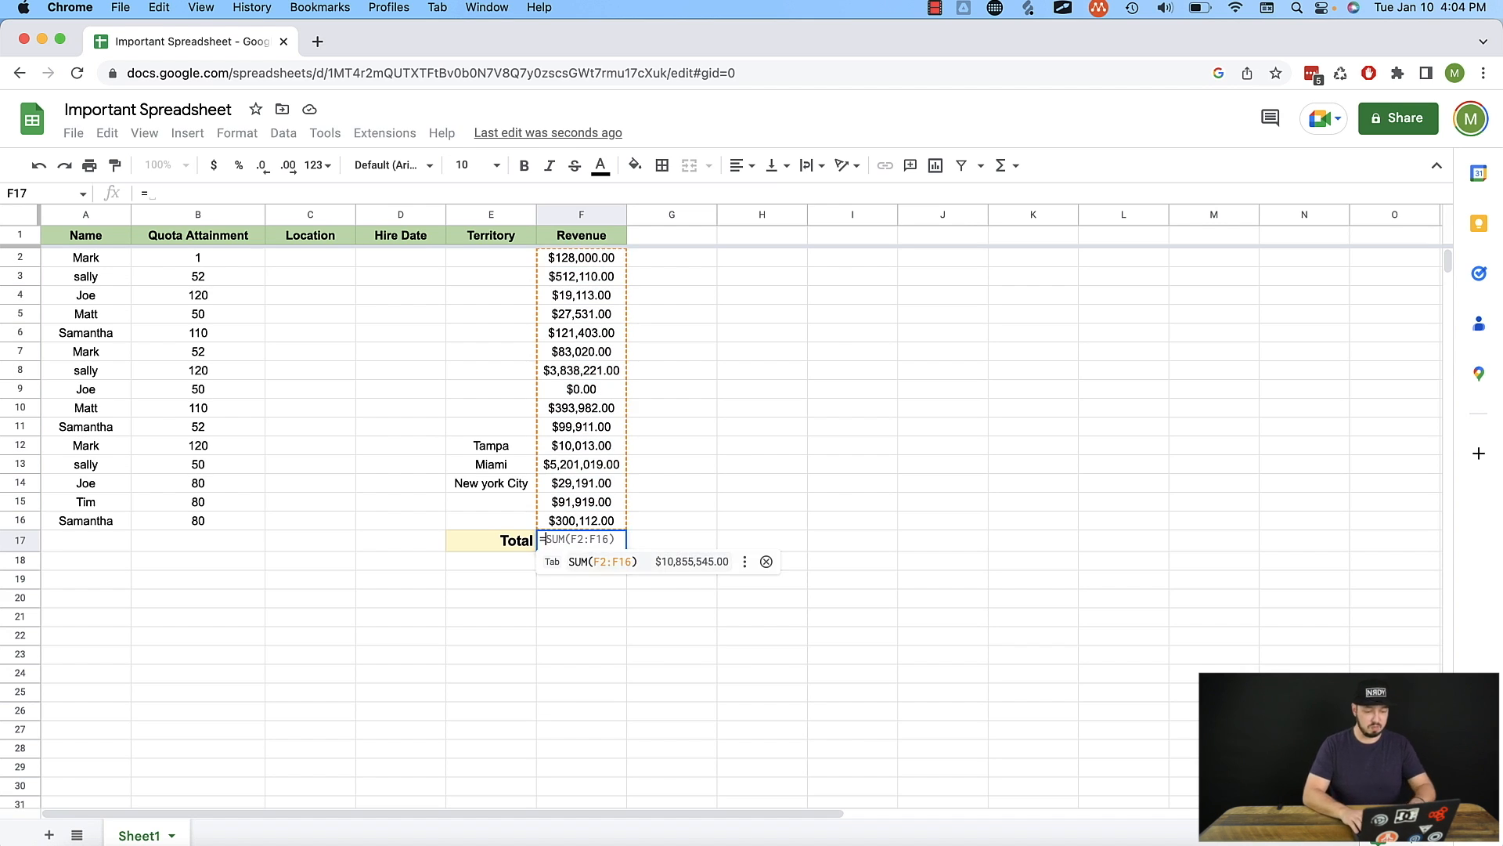
{"action": "type", "text": "AVER"}
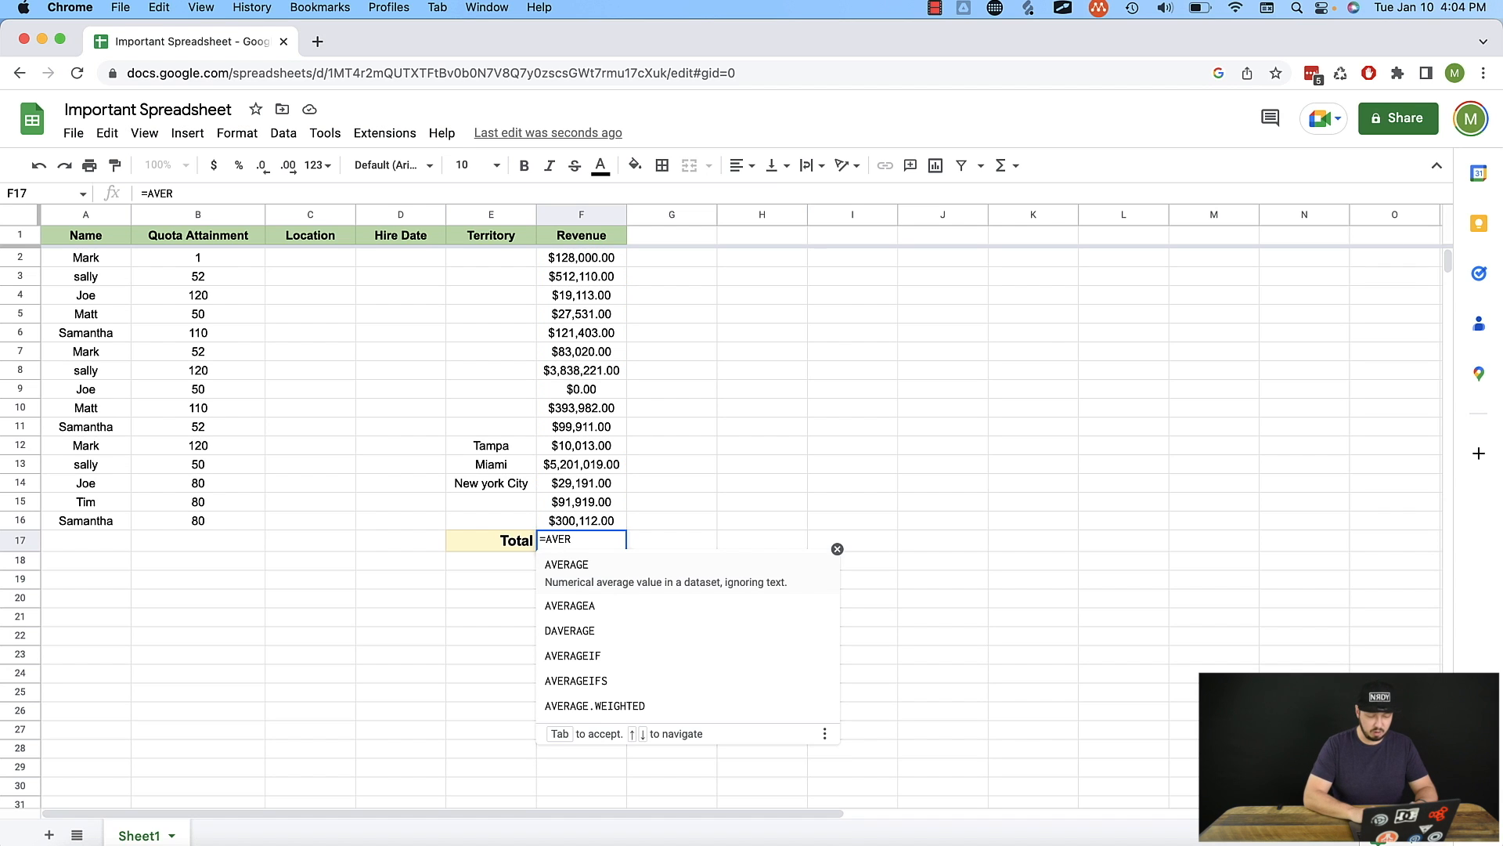
{"action": "left_click", "coordinate": [667, 571]}
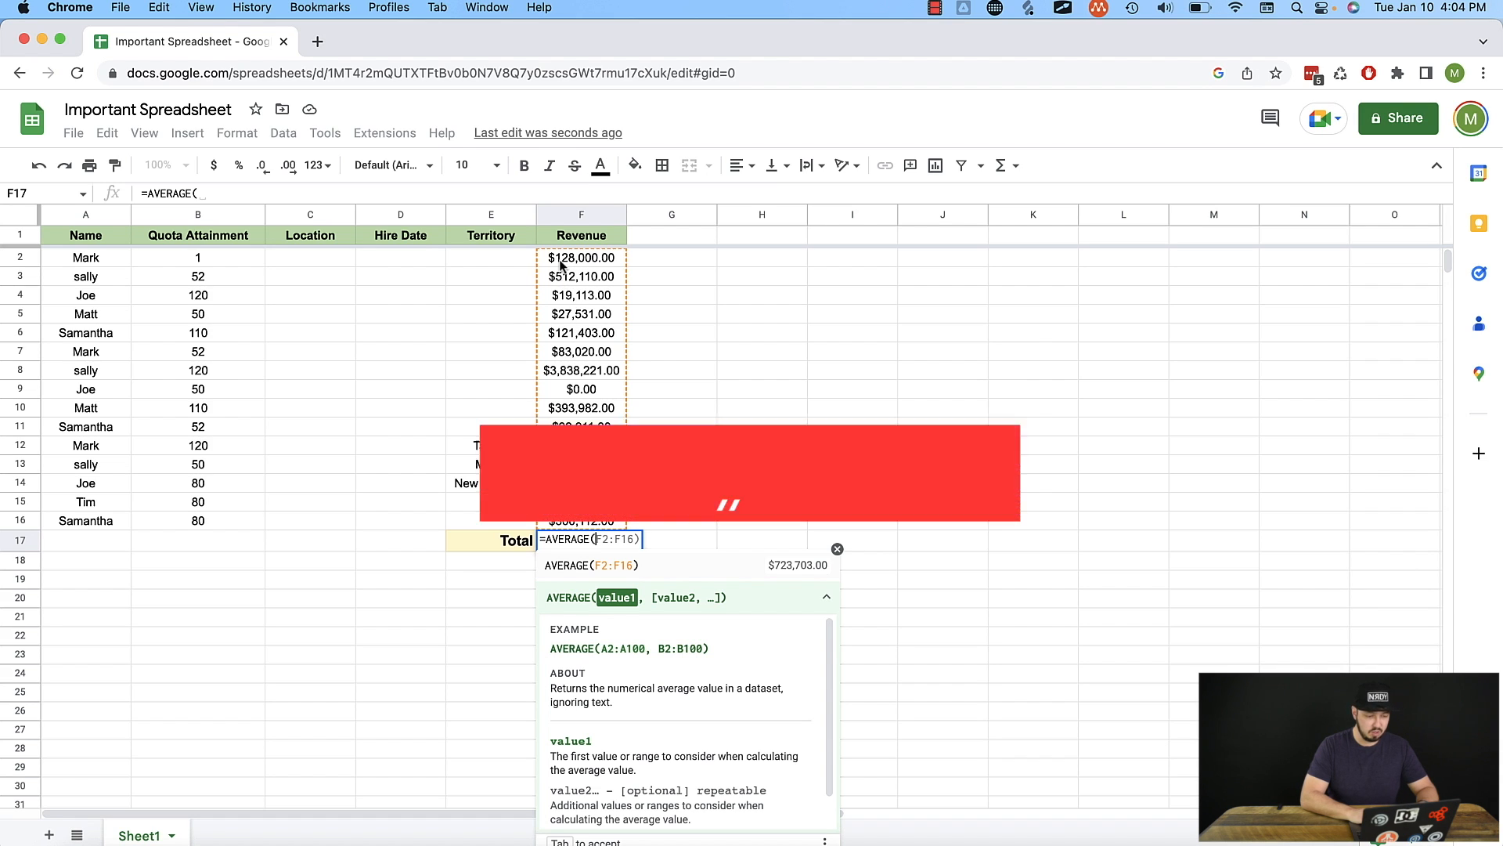
{"action": "left_click_drag", "start_coordinate": [214, 255], "coordinate": [211, 523]}
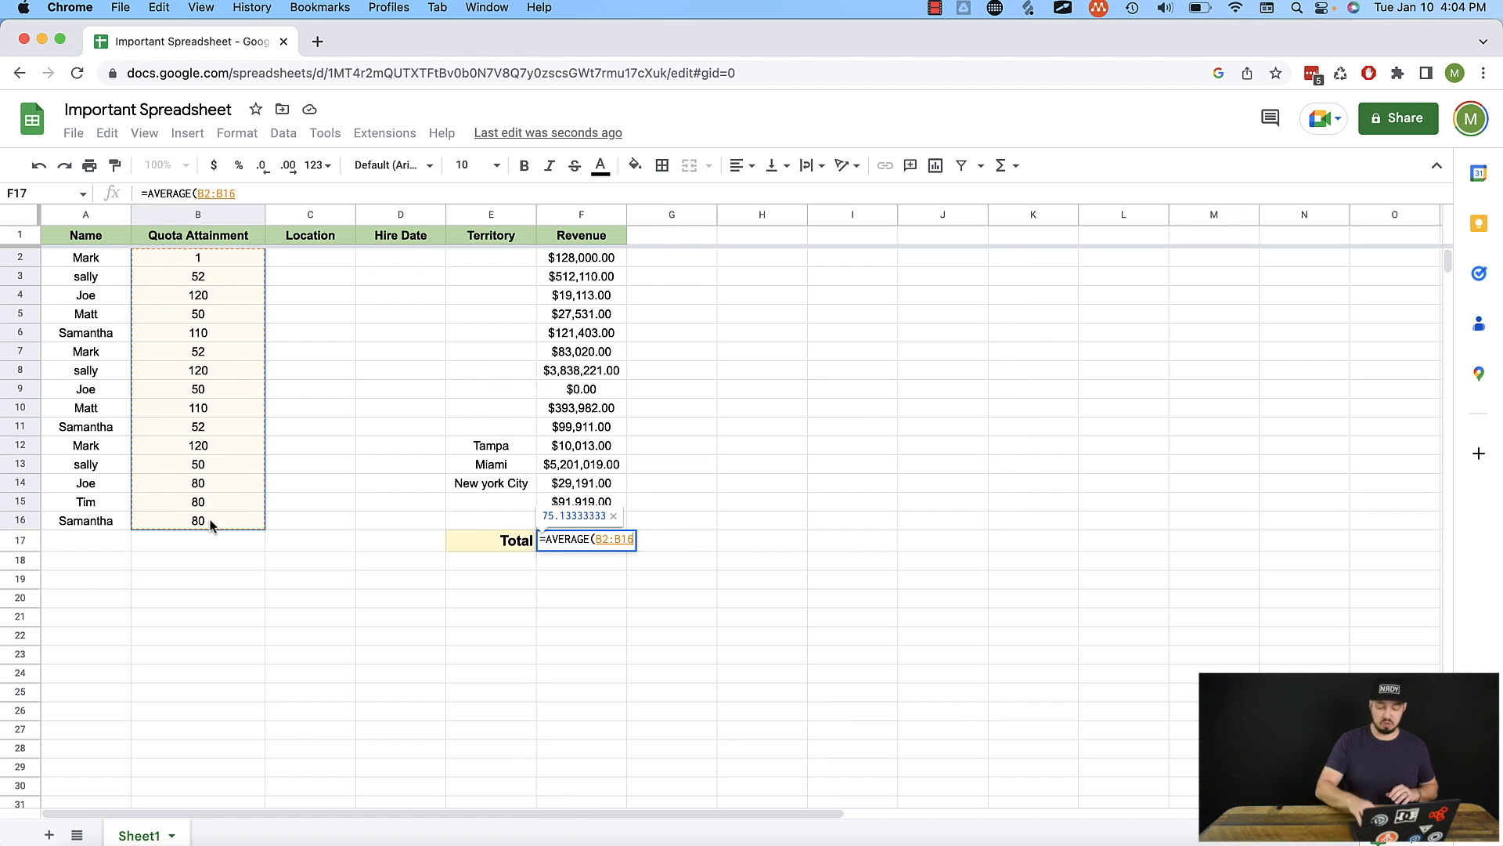
{"action": "type", "text": ")"}
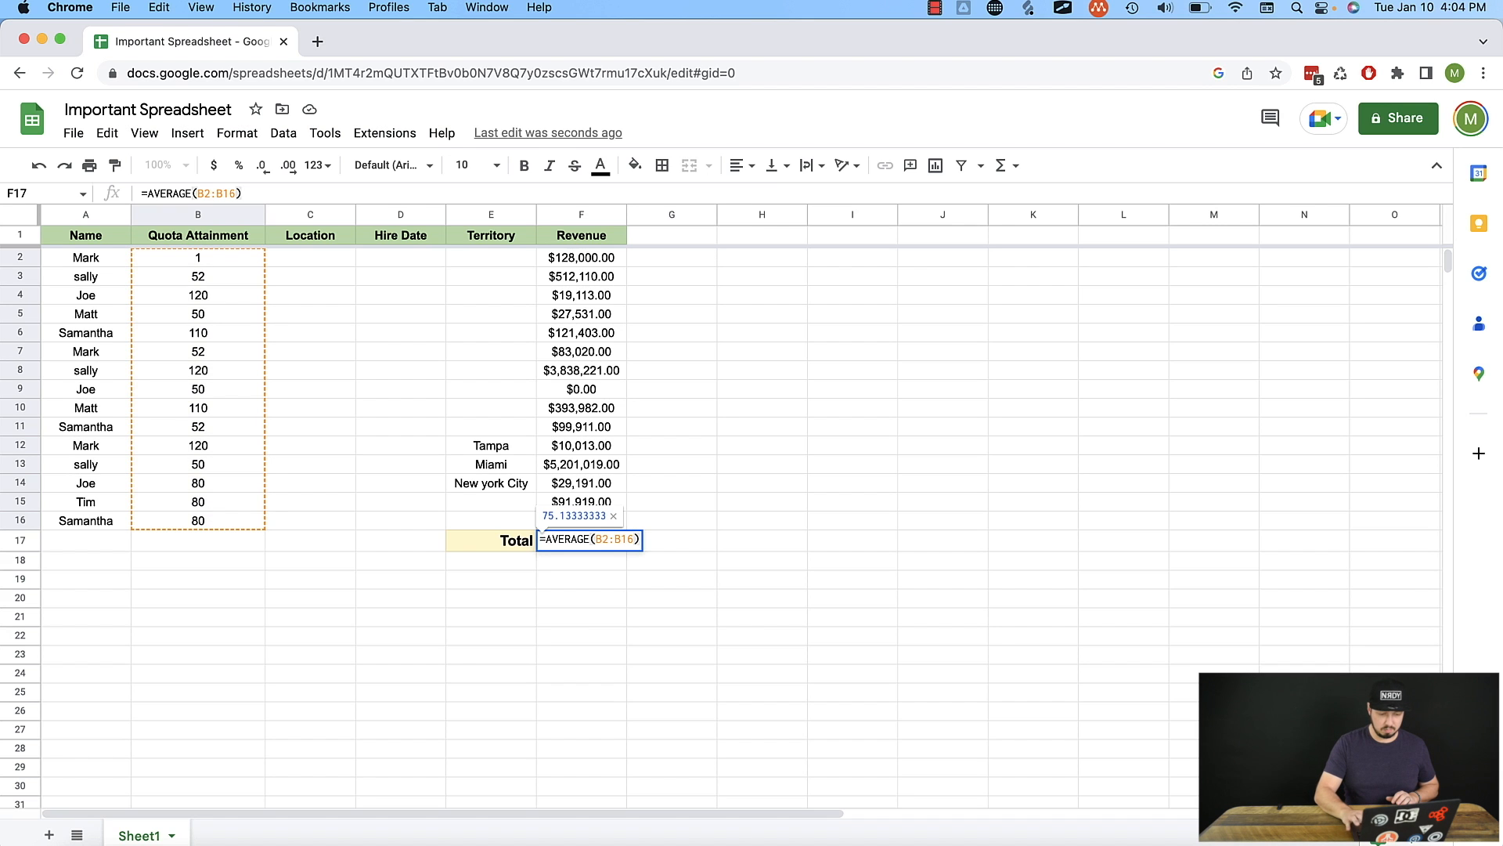
{"action": "key", "text": "Return"}
{"action": "key", "text": "Up"}
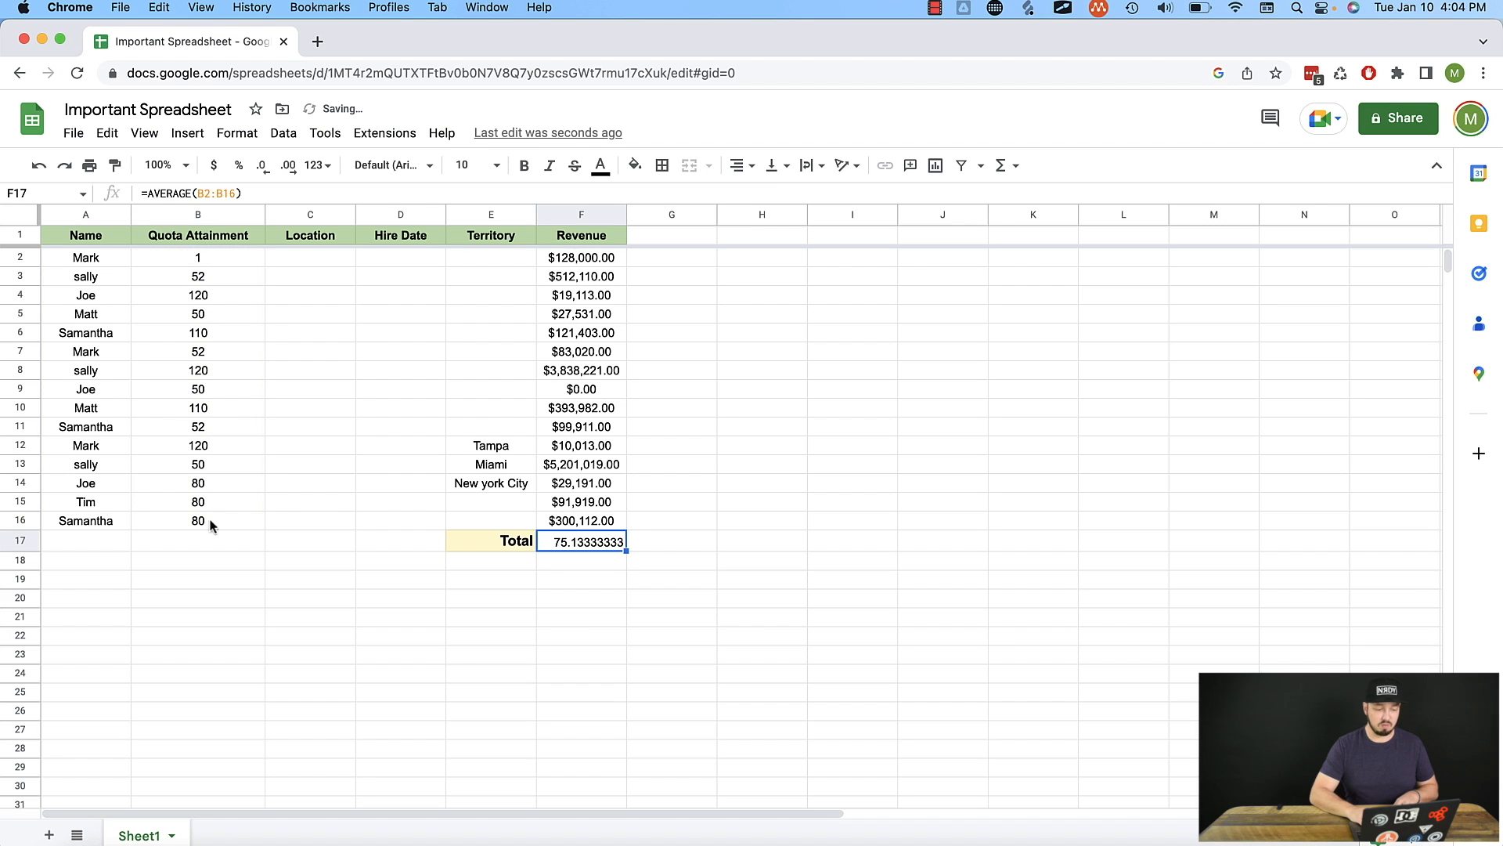
{"action": "left_click_drag", "start_coordinate": [190, 261], "coordinate": [191, 521]}
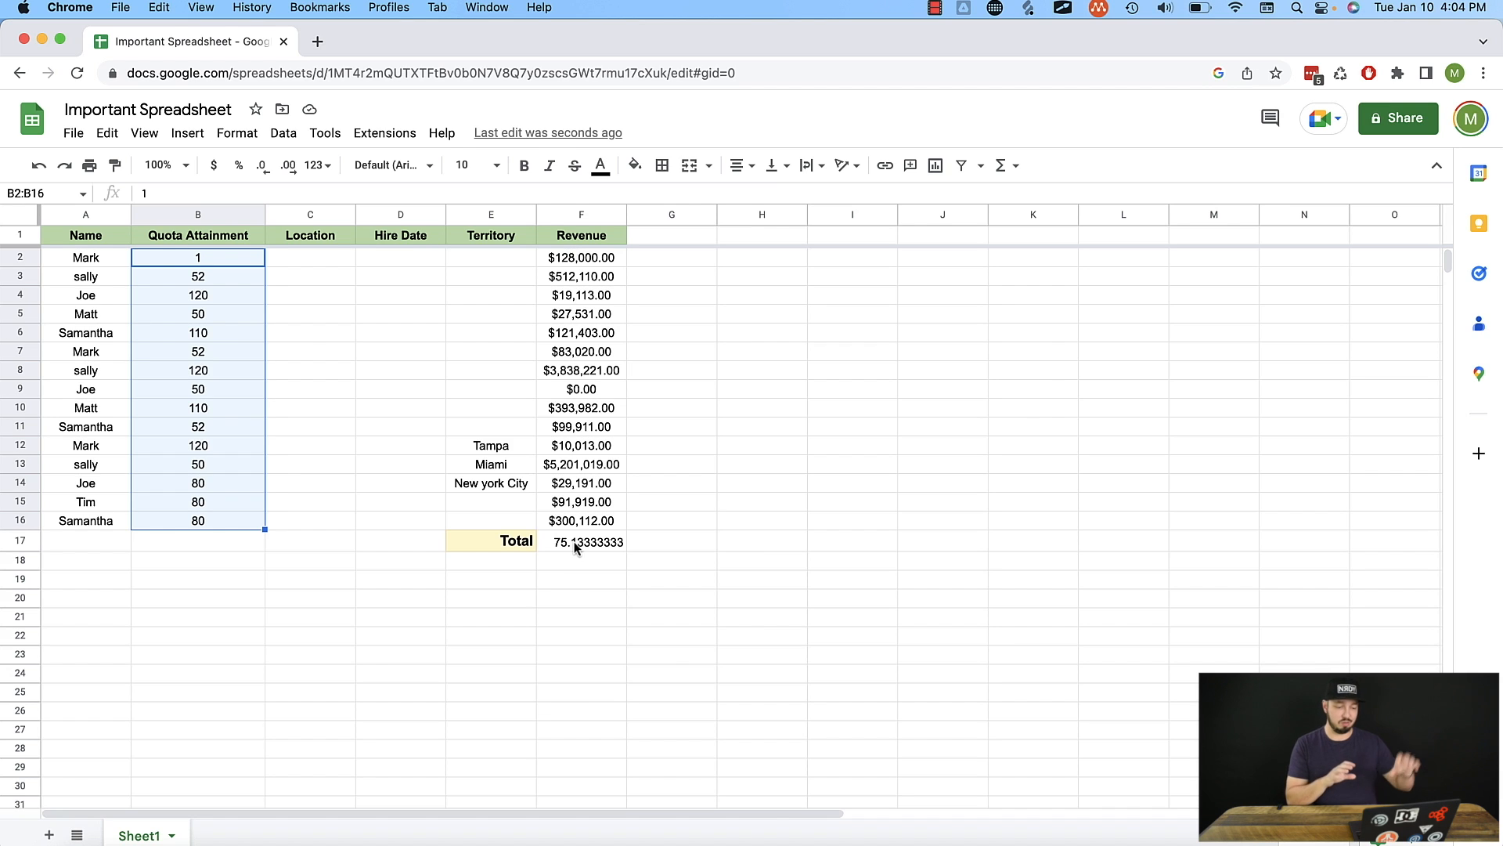
Replace the range in F17's AVERAGE formula with the revenue cells F2:F16
{"action": "left_click", "coordinate": [580, 543]}
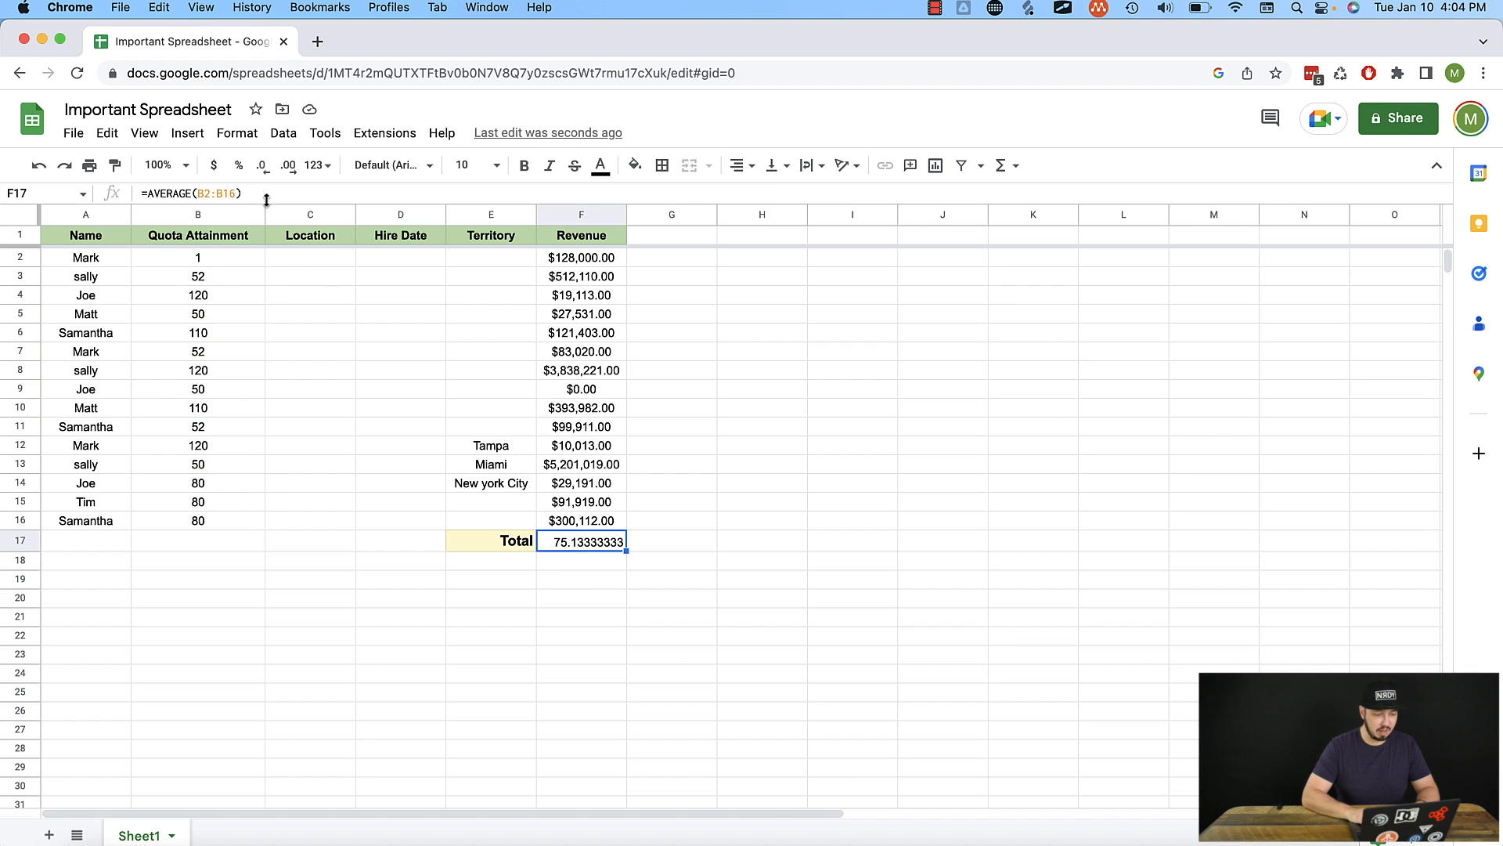
{"action": "left_click_drag", "start_coordinate": [259, 196], "coordinate": [198, 196]}
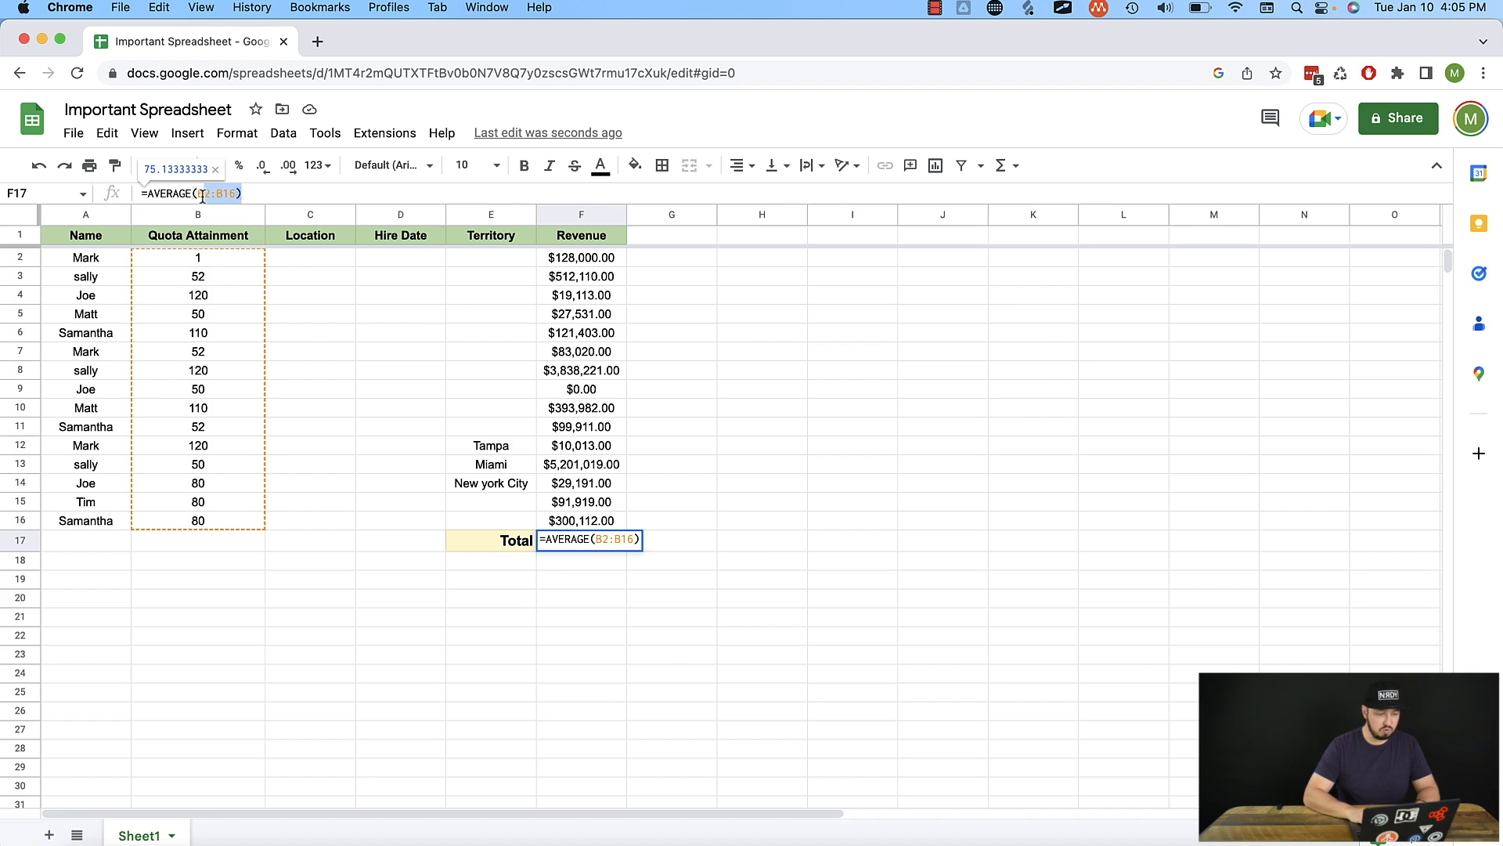
{"action": "key", "text": "BackSpace"}
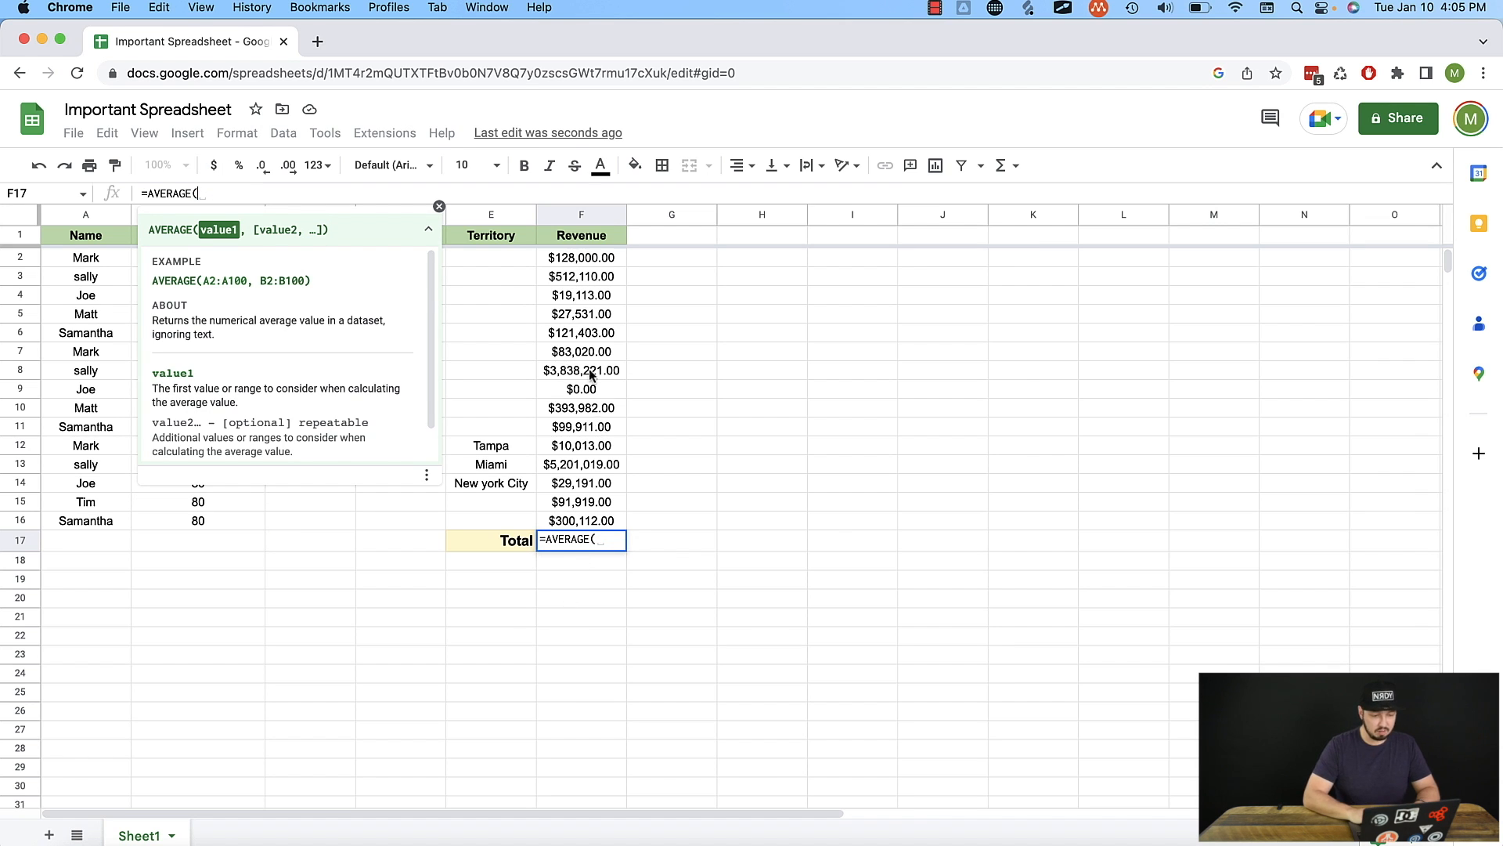
{"action": "left_click_drag", "start_coordinate": [570, 259], "coordinate": [579, 523]}
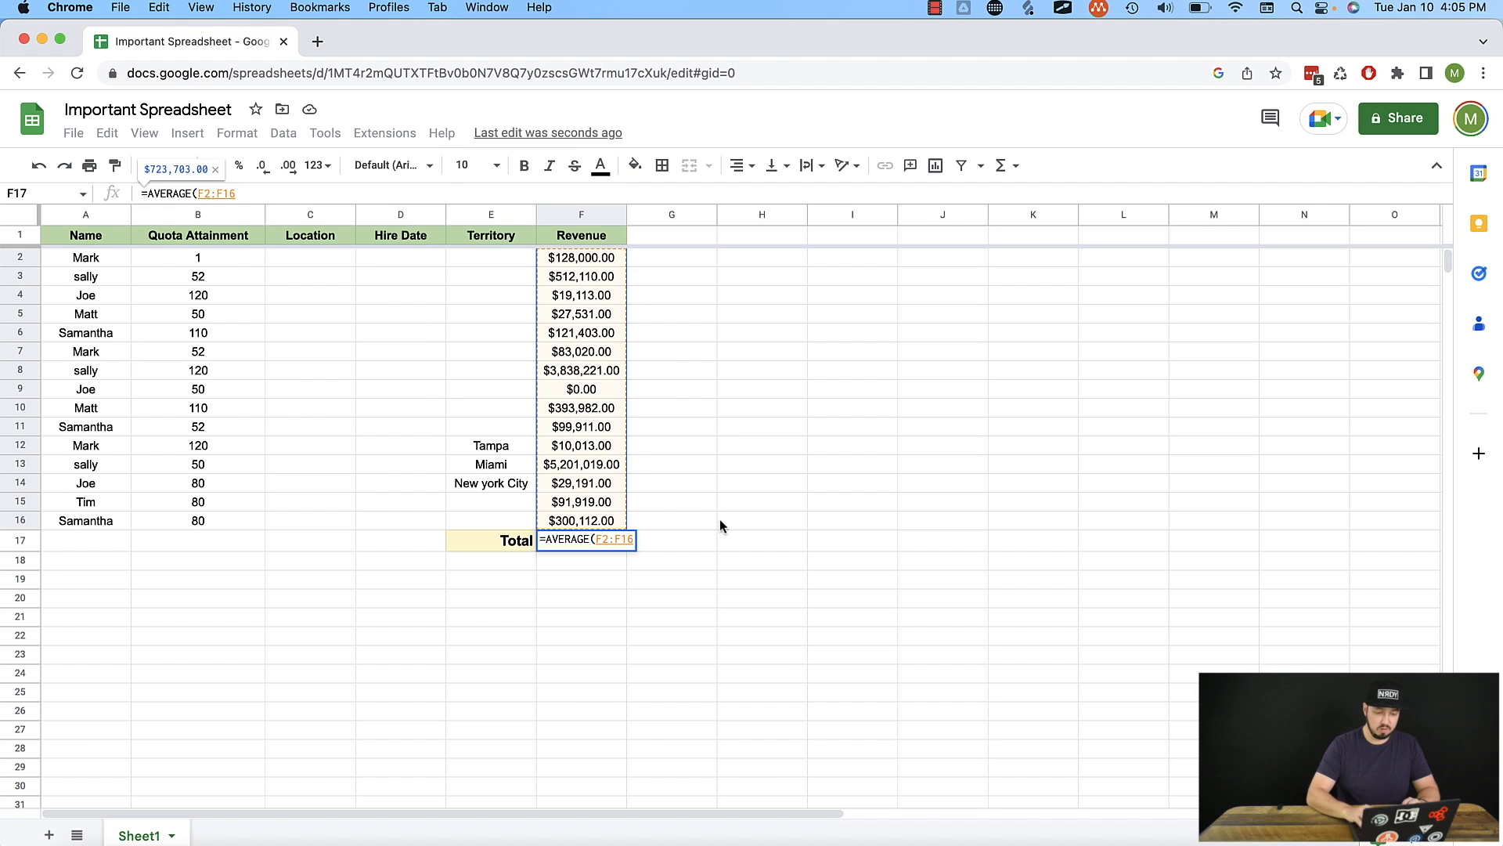
{"action": "type", "text": ")"}
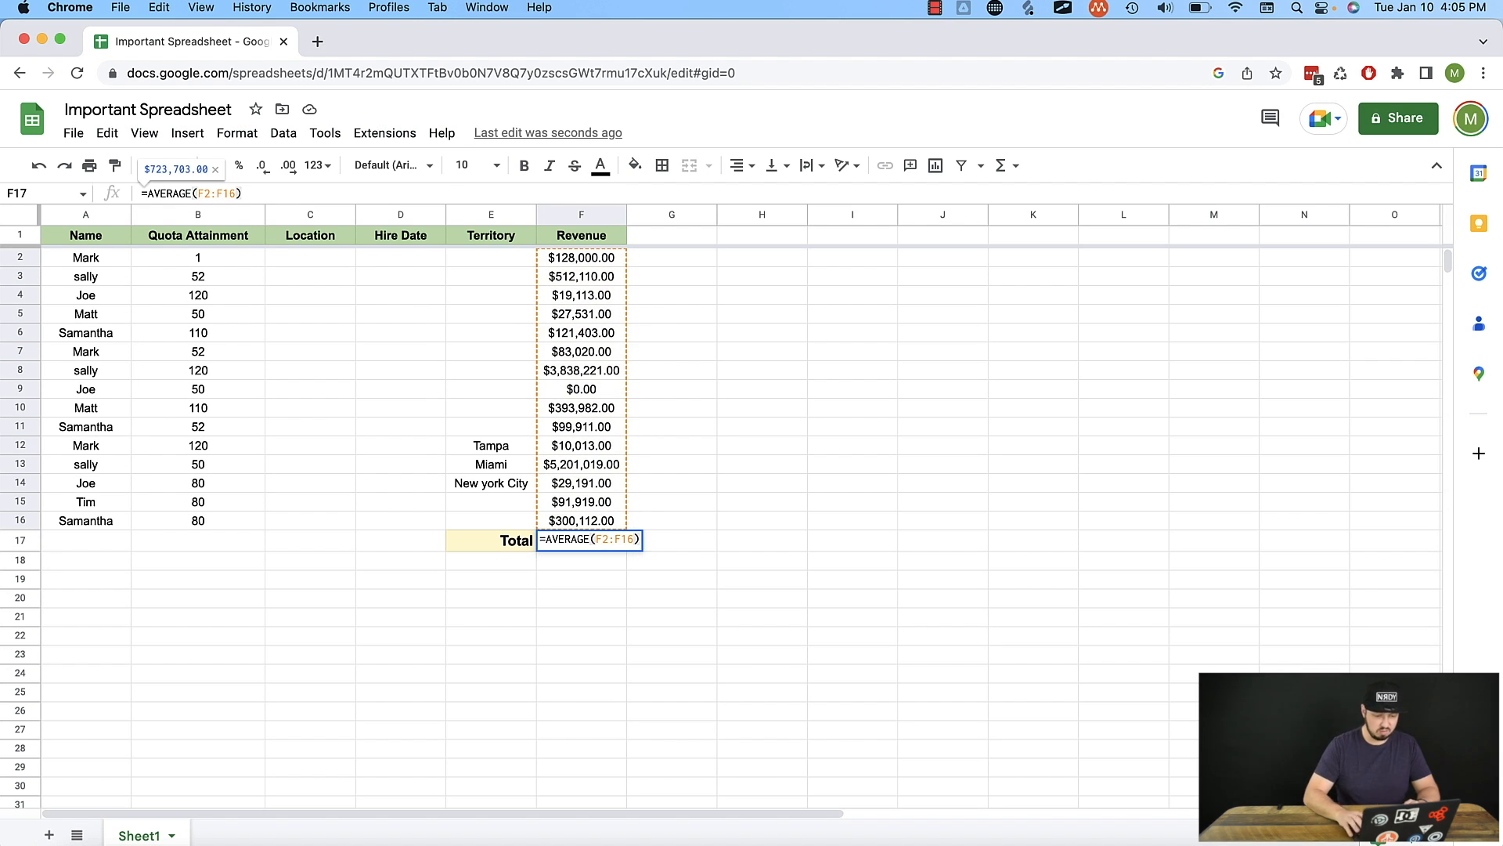
{"action": "key", "text": "Return"}
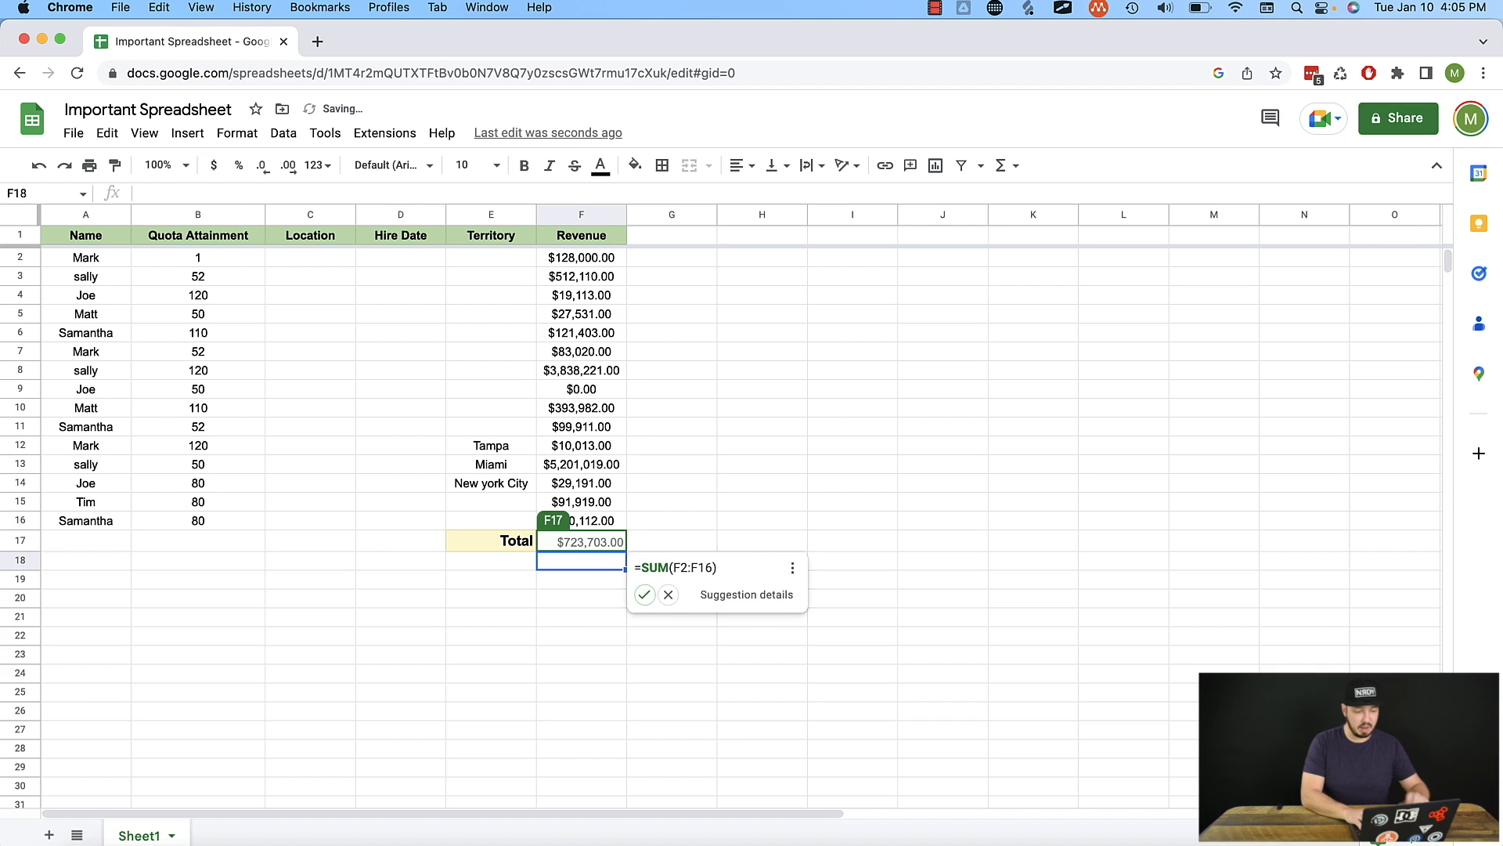
{"action": "key", "text": "Up"}
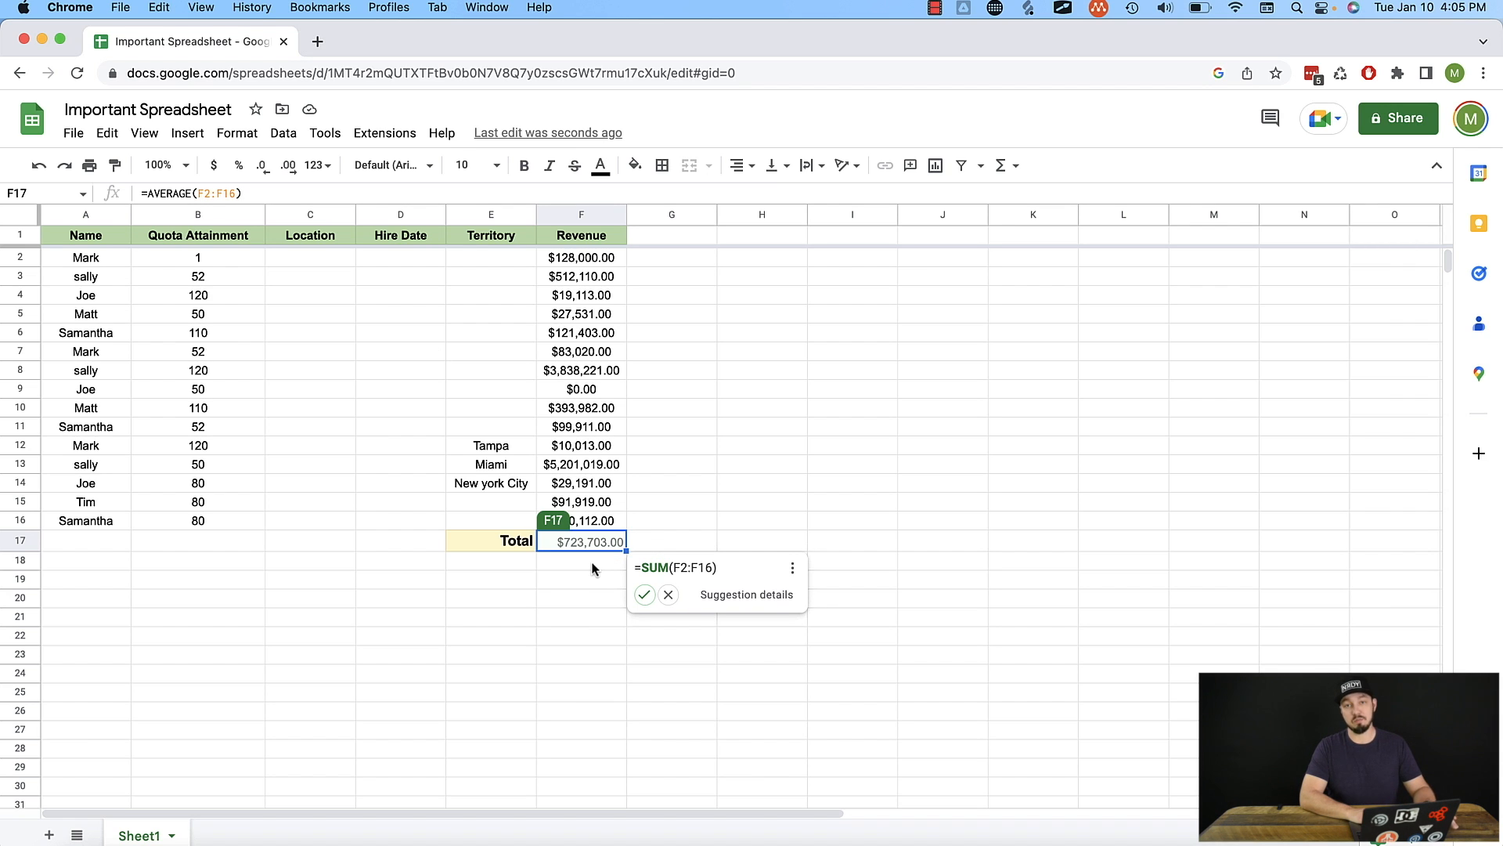
Enter the label "How Many > 100k" in E18 and widen the Territory column slightly to fit it
{"action": "key", "text": "Return"}
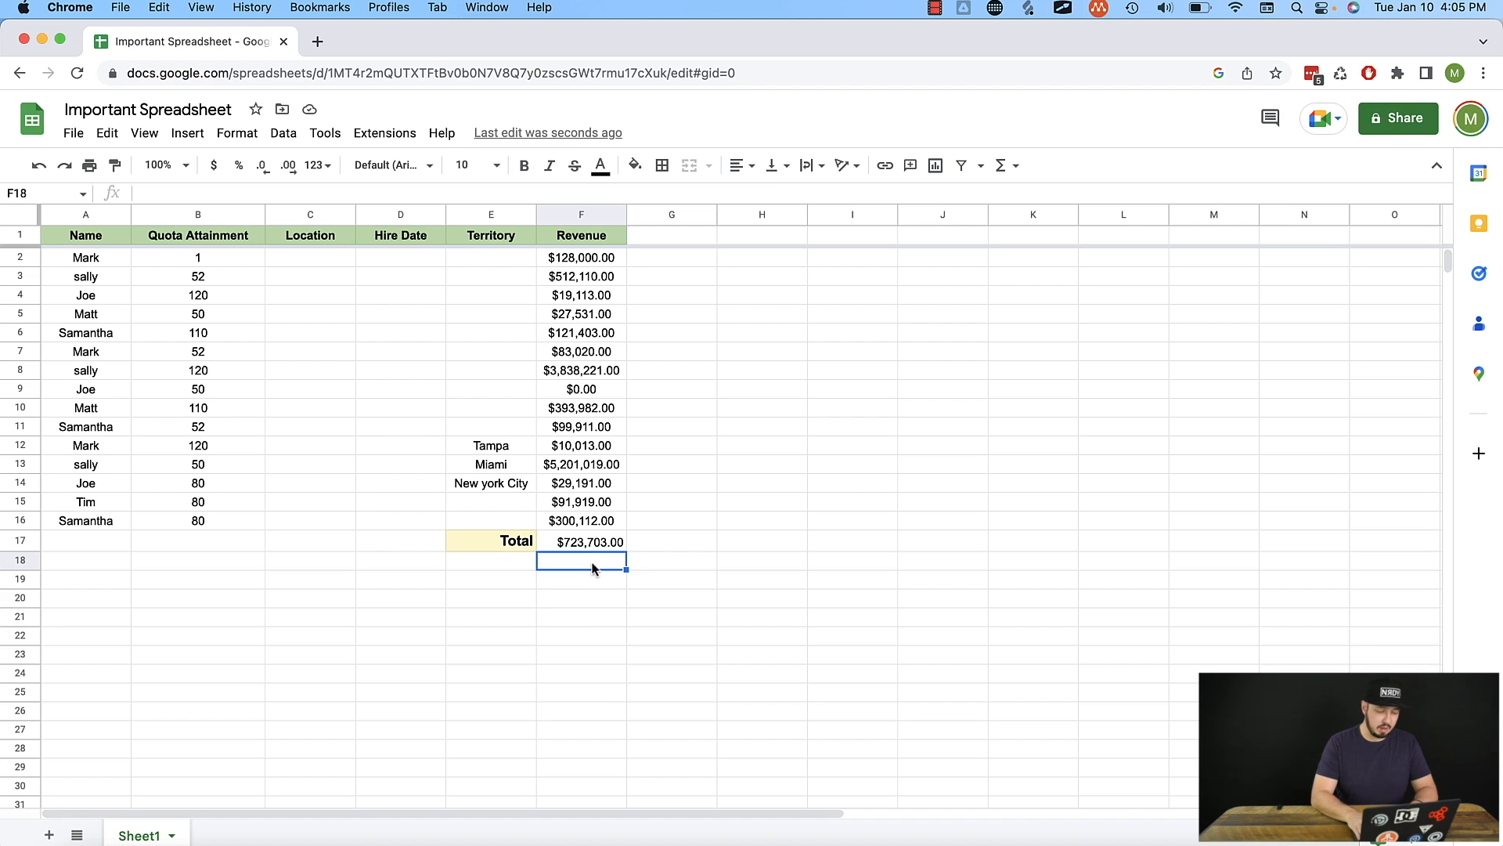
{"action": "key", "text": "Left"}
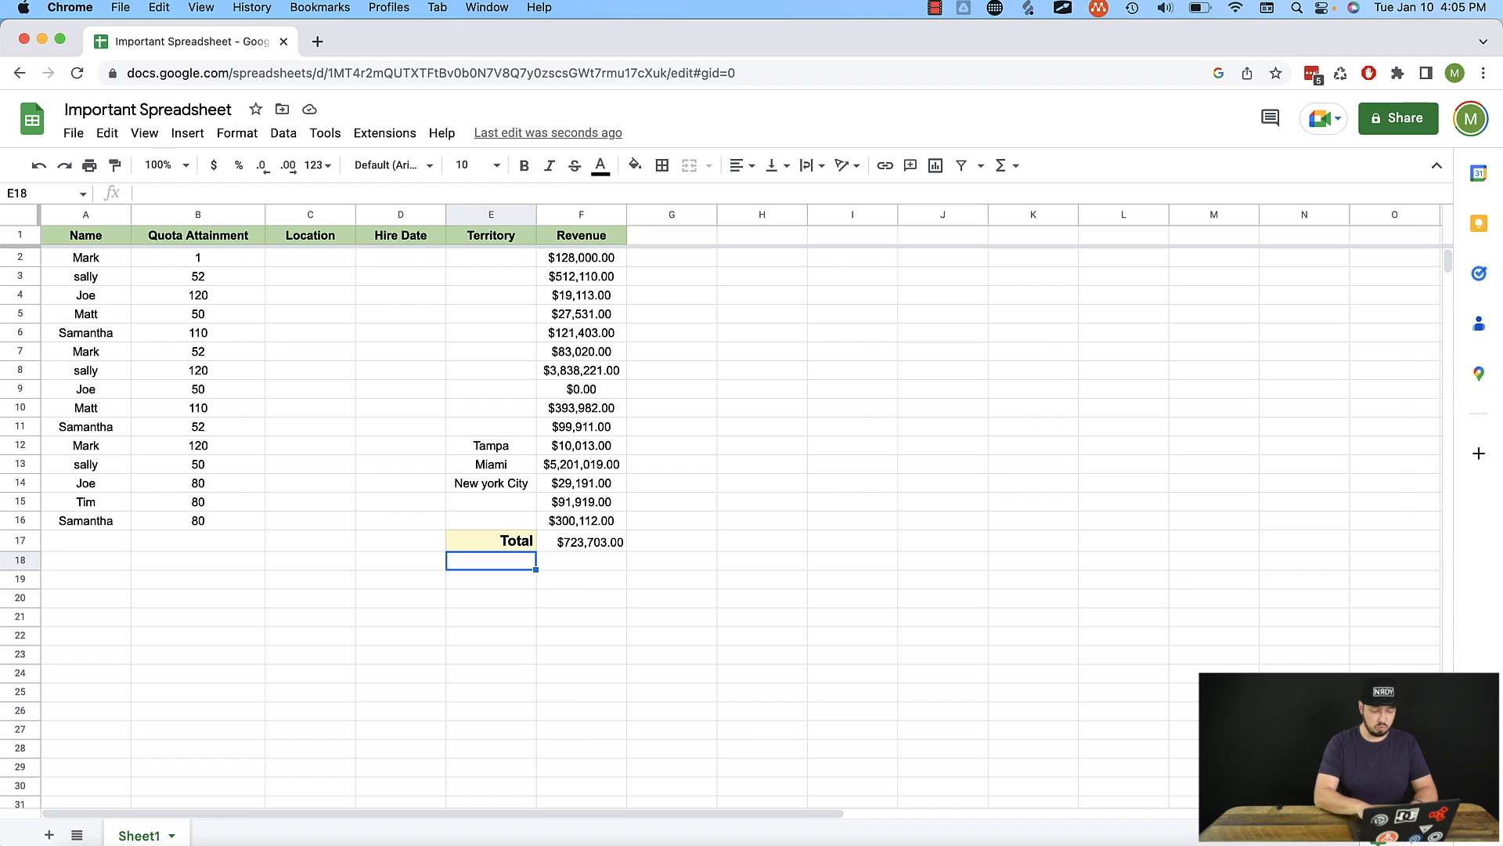
{"action": "type", "text": "How Many "}
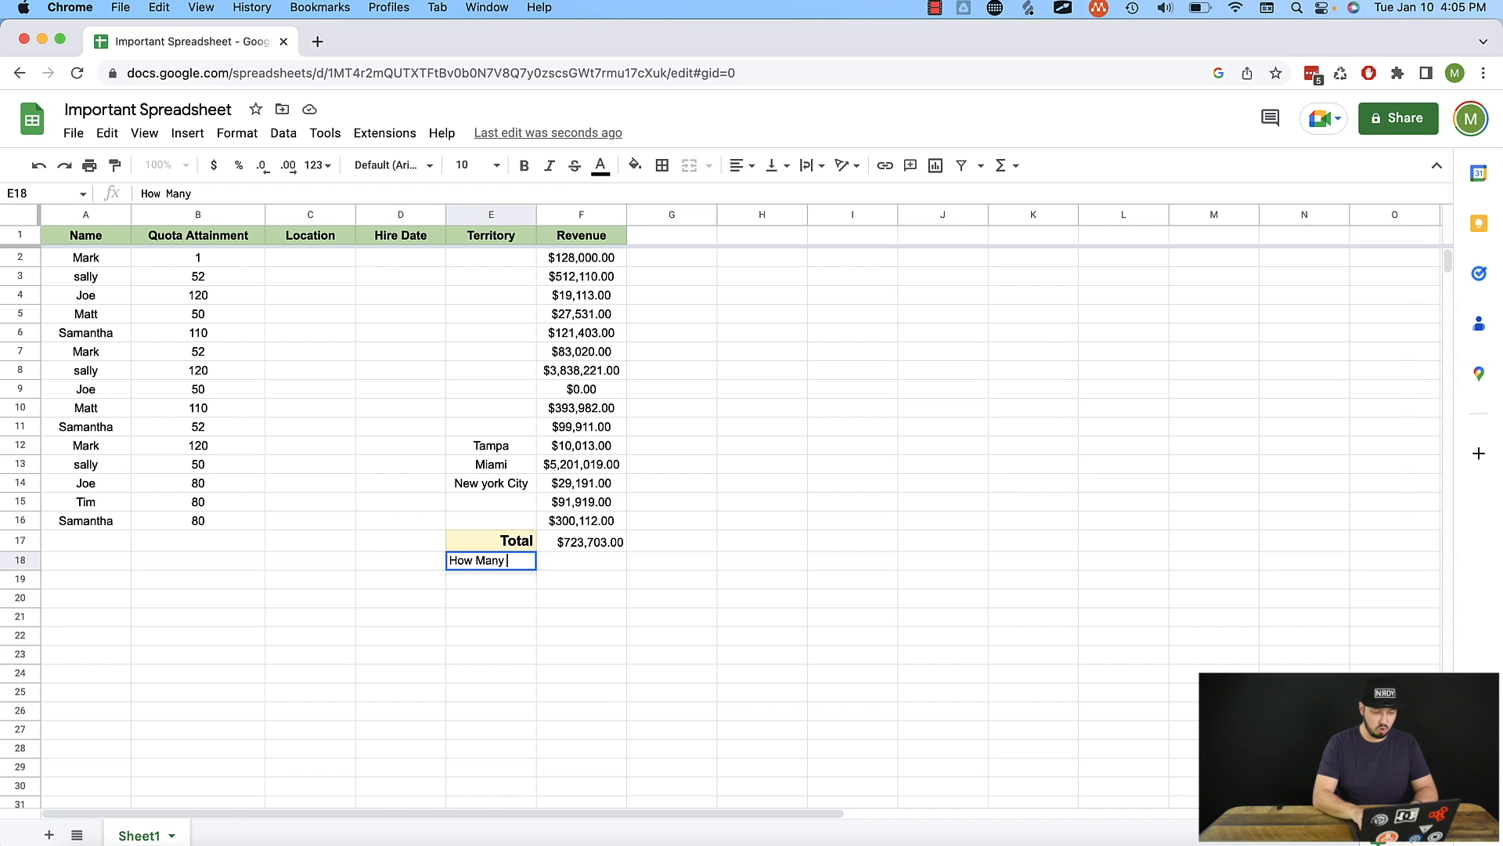
{"action": "type", "text": "> 100k"}
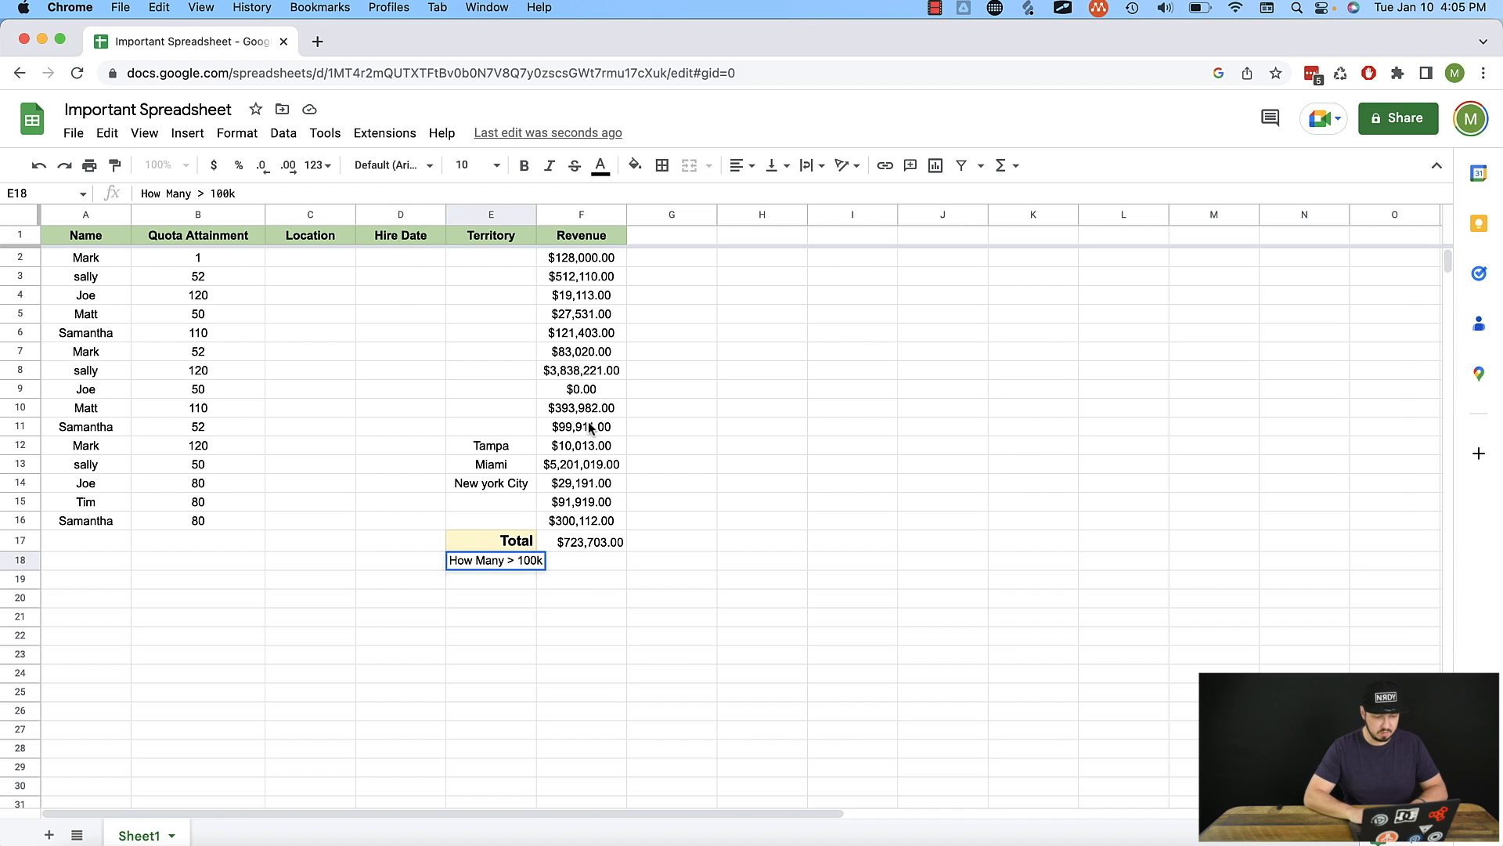
{"action": "left_click_drag", "start_coordinate": [537, 219], "coordinate": [558, 225]}
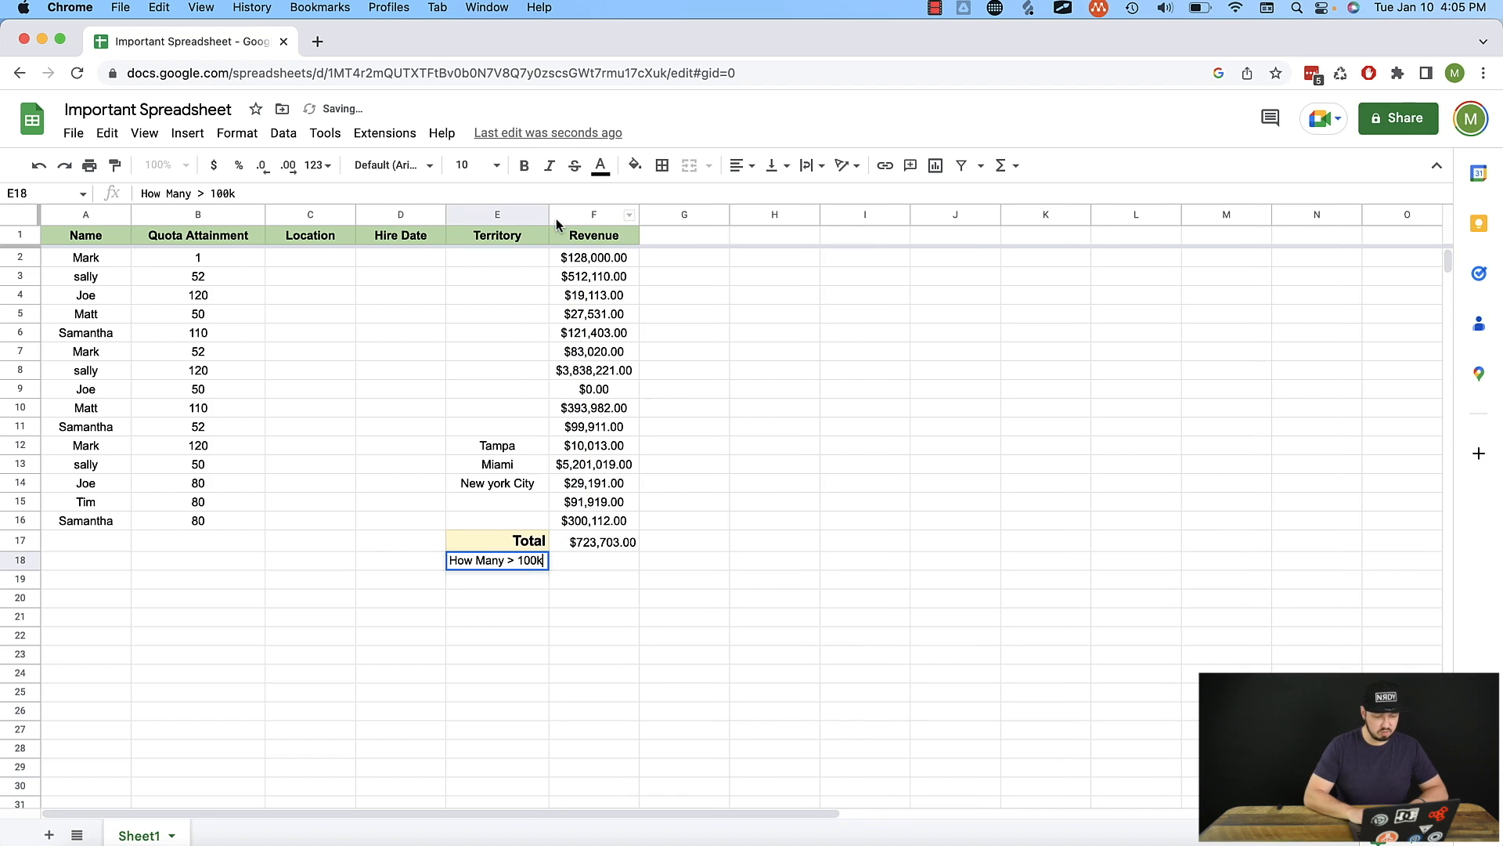
Enter =COUNTIF(F2:F16,">$100,000") in F18 to count the revenue values above $100,000
{"action": "left_click", "coordinate": [581, 564]}
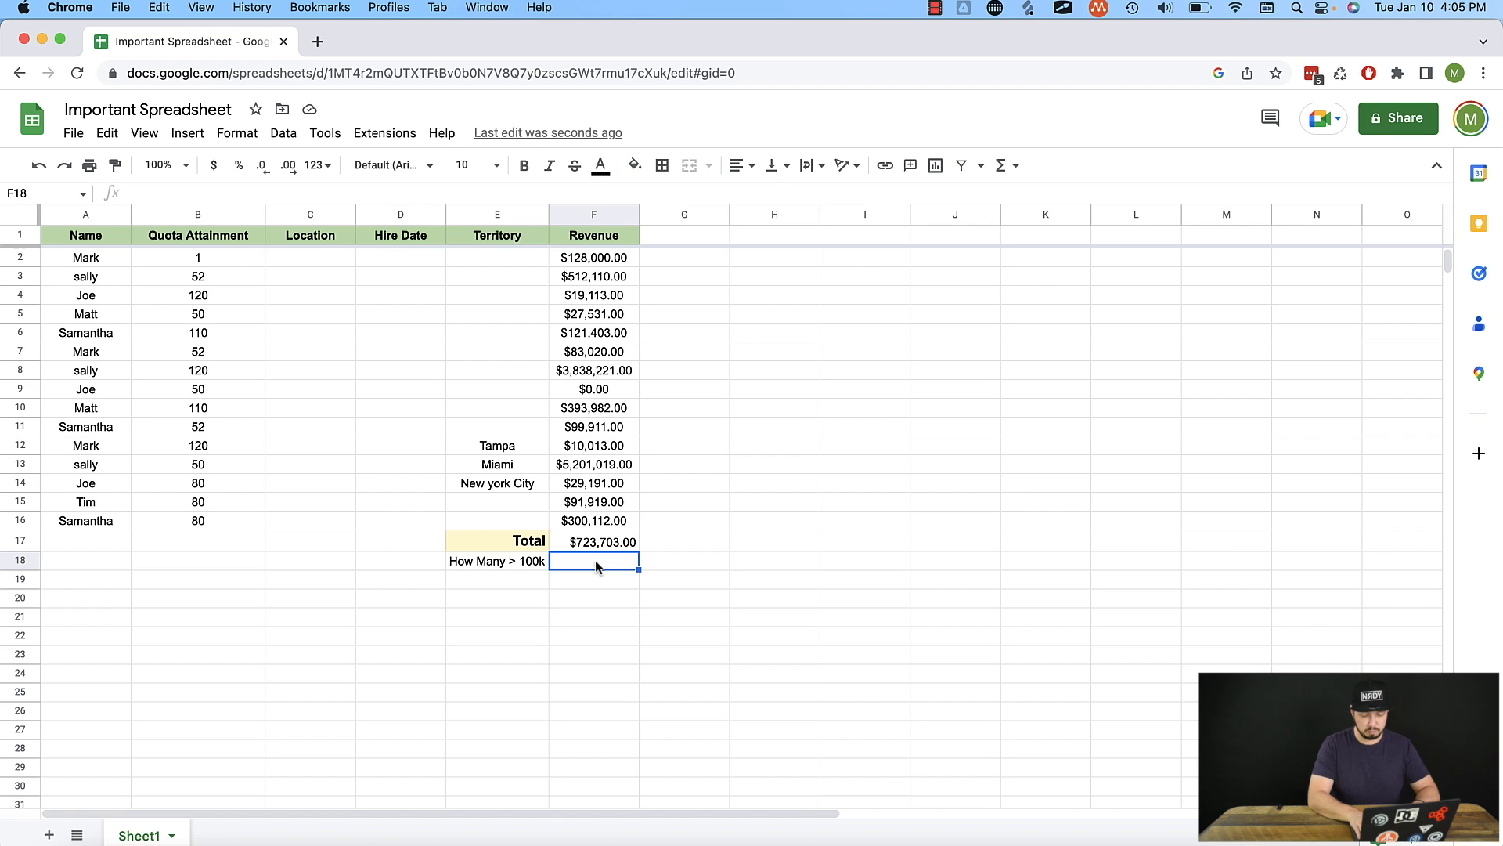
{"action": "type", "text": "="}
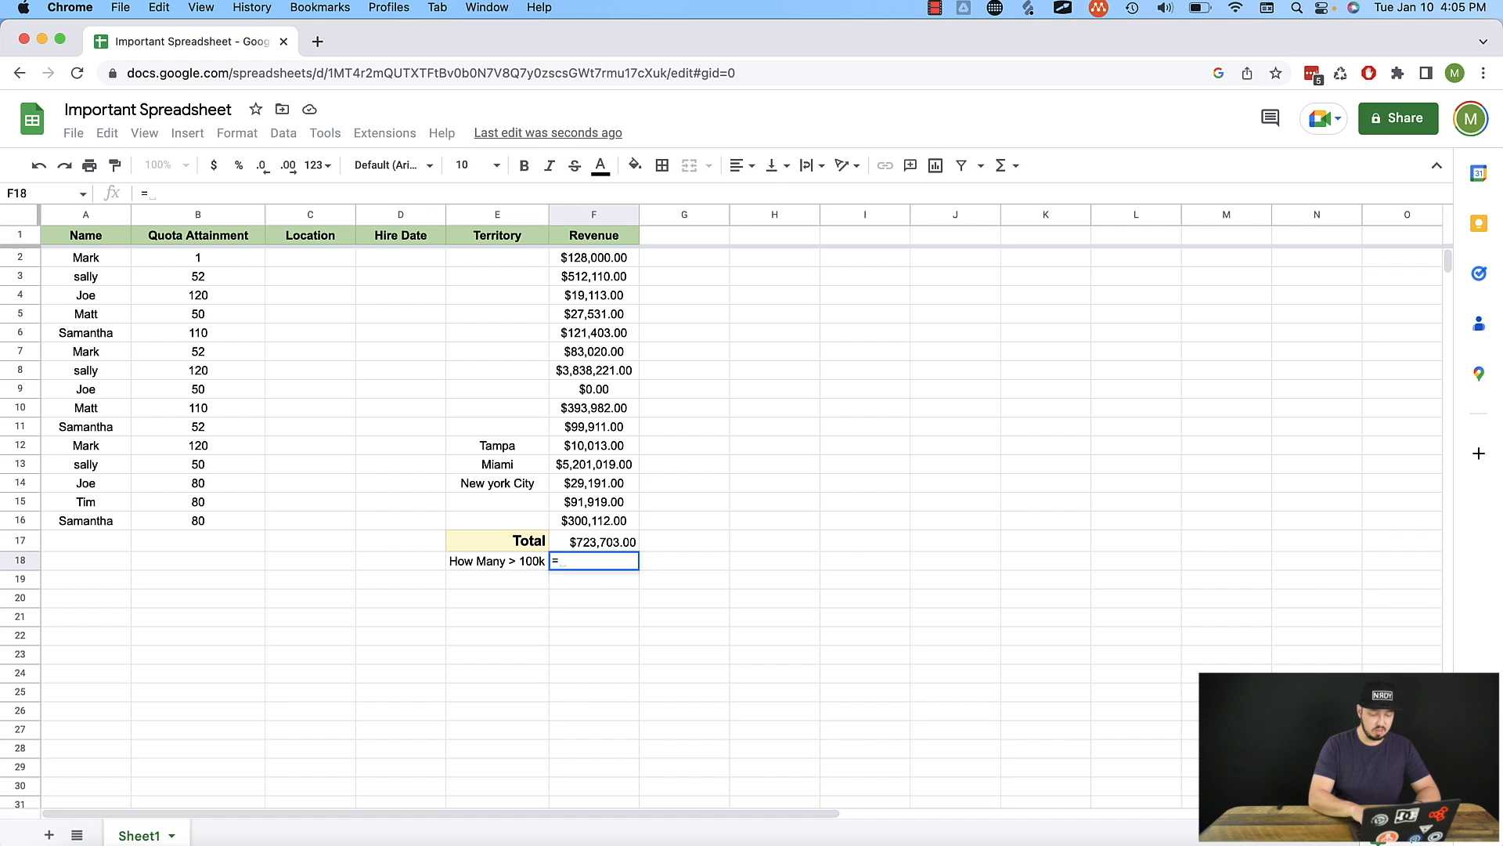
{"action": "type", "text": "COUNT"}
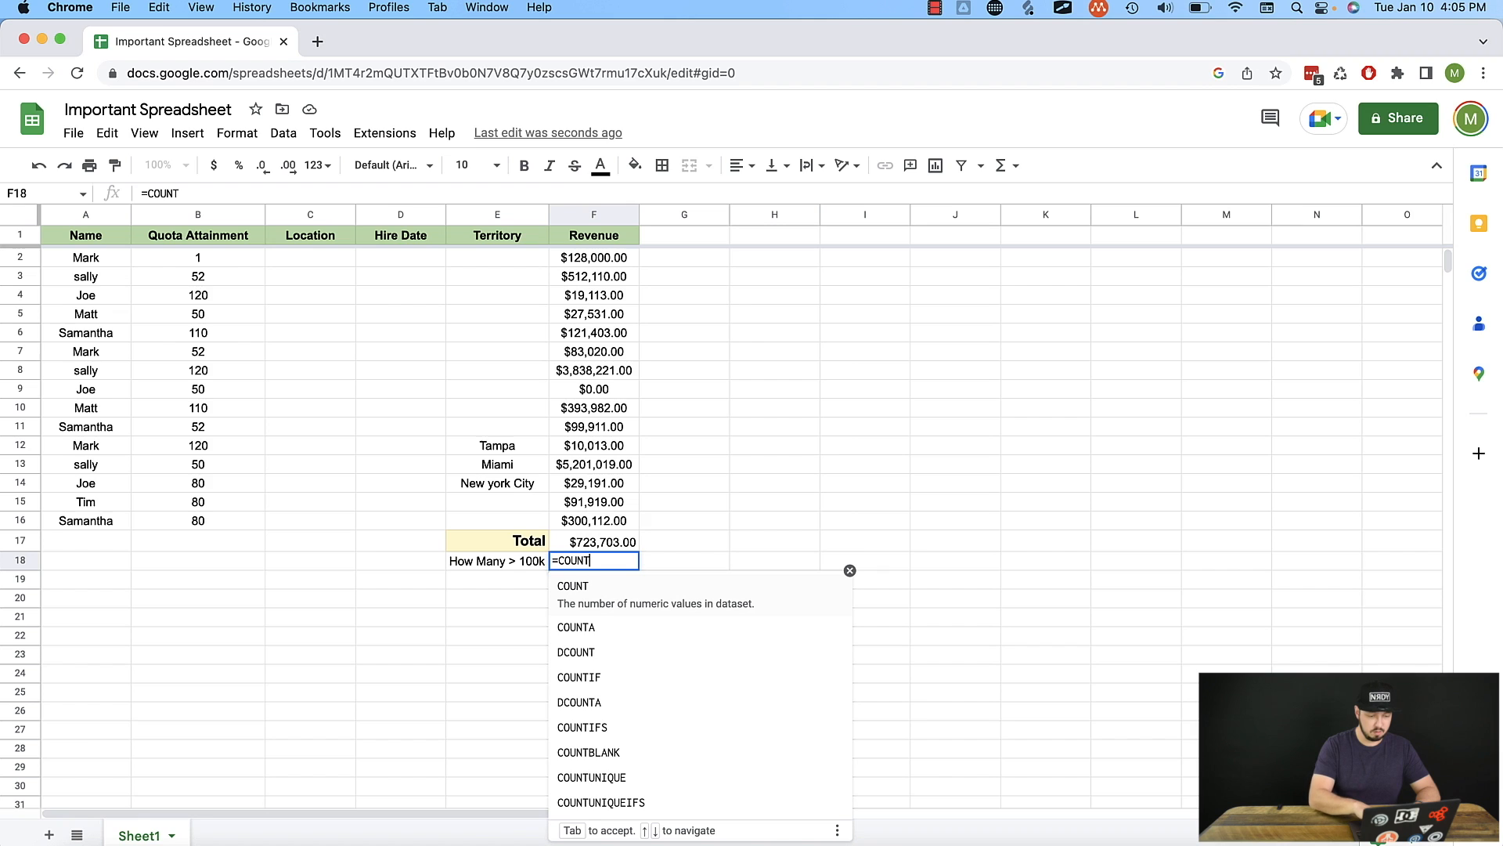
{"action": "type", "text": "IF"}
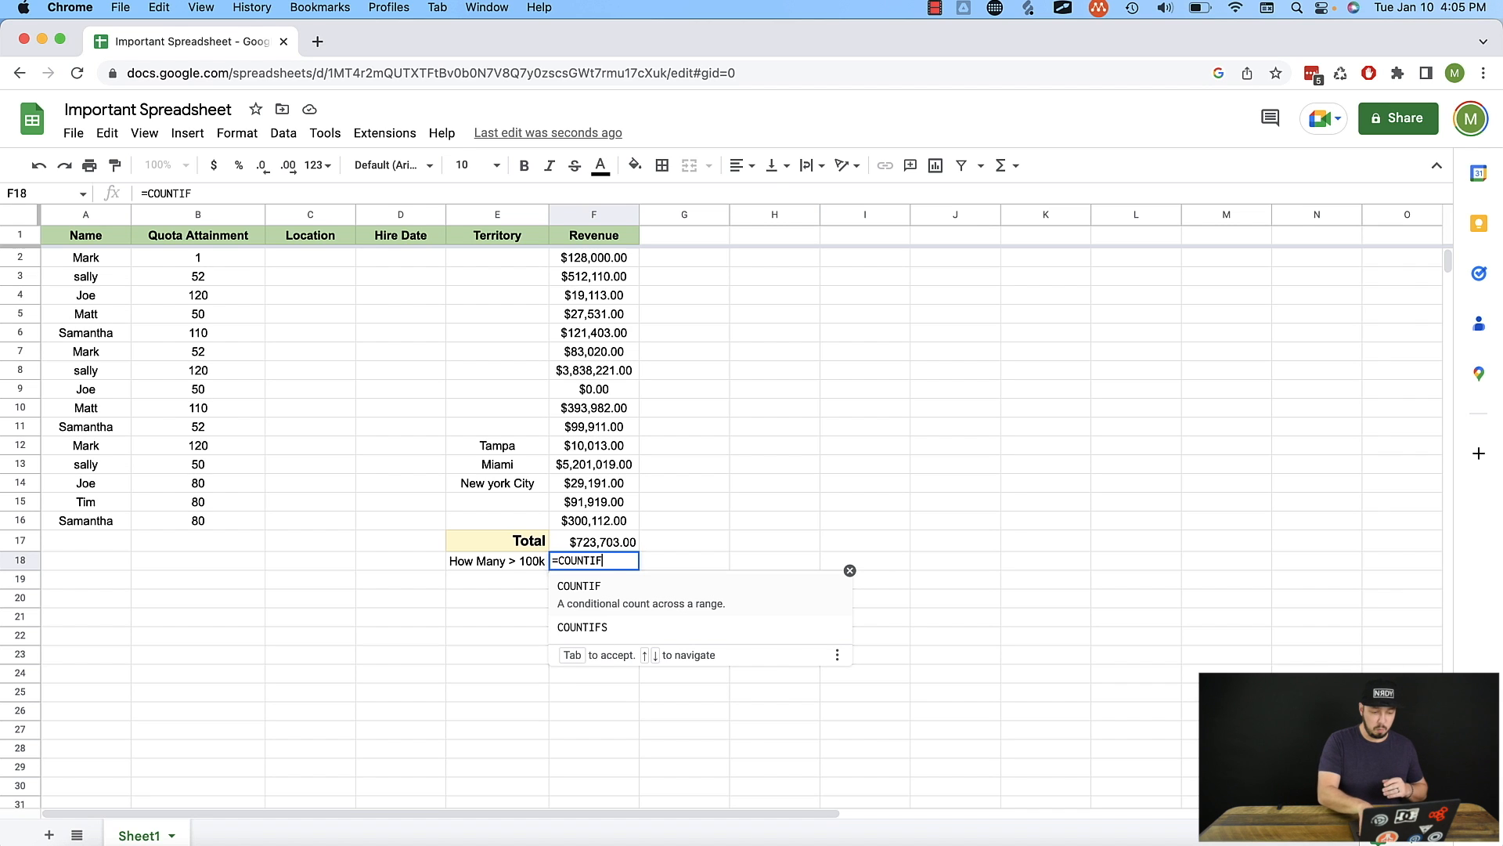
{"action": "type", "text": "("}
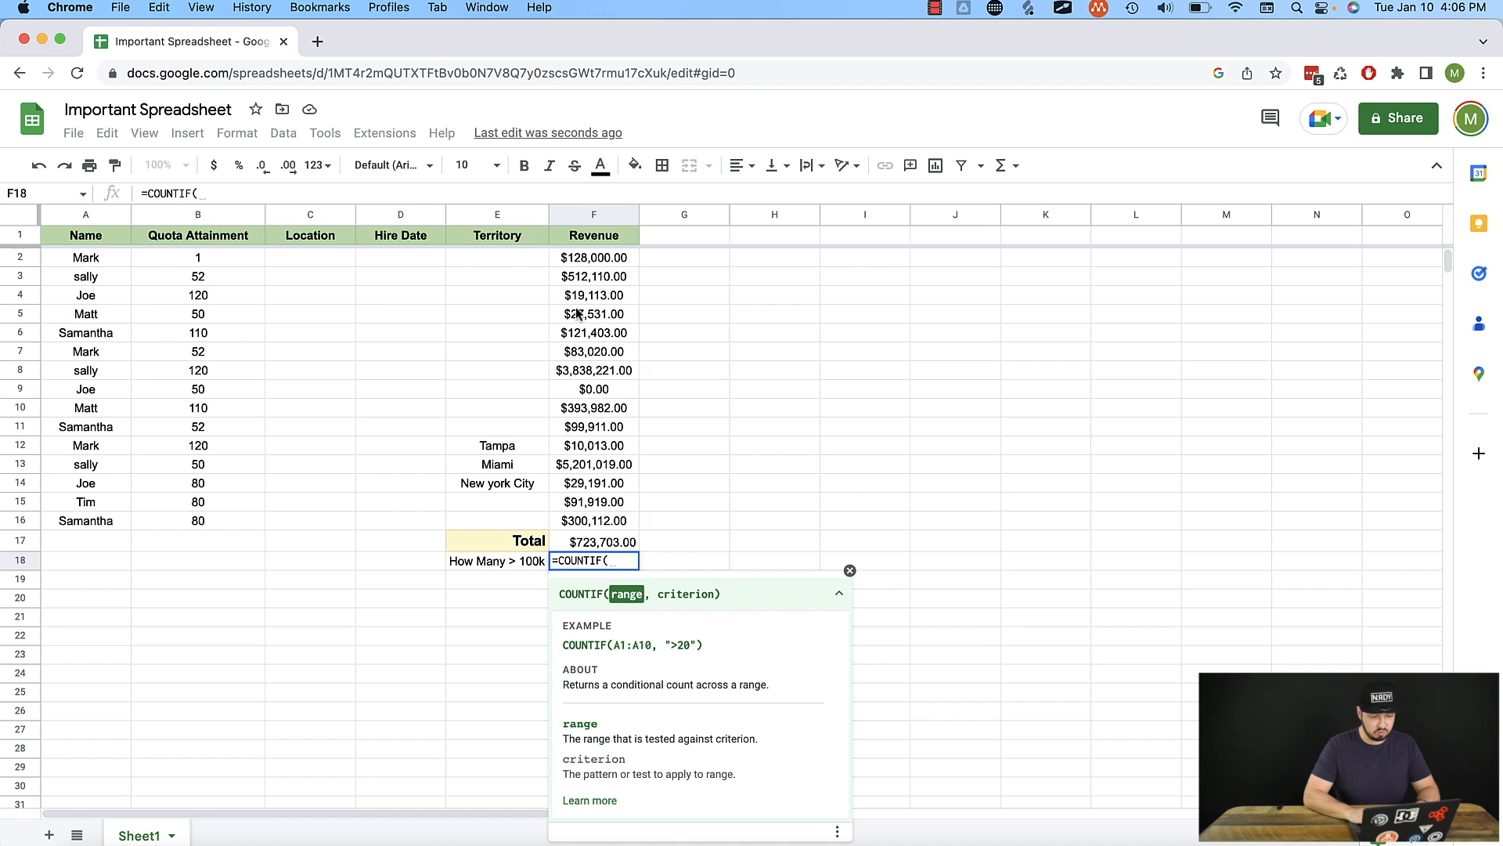
{"action": "left_click_drag", "start_coordinate": [580, 258], "coordinate": [603, 526]}
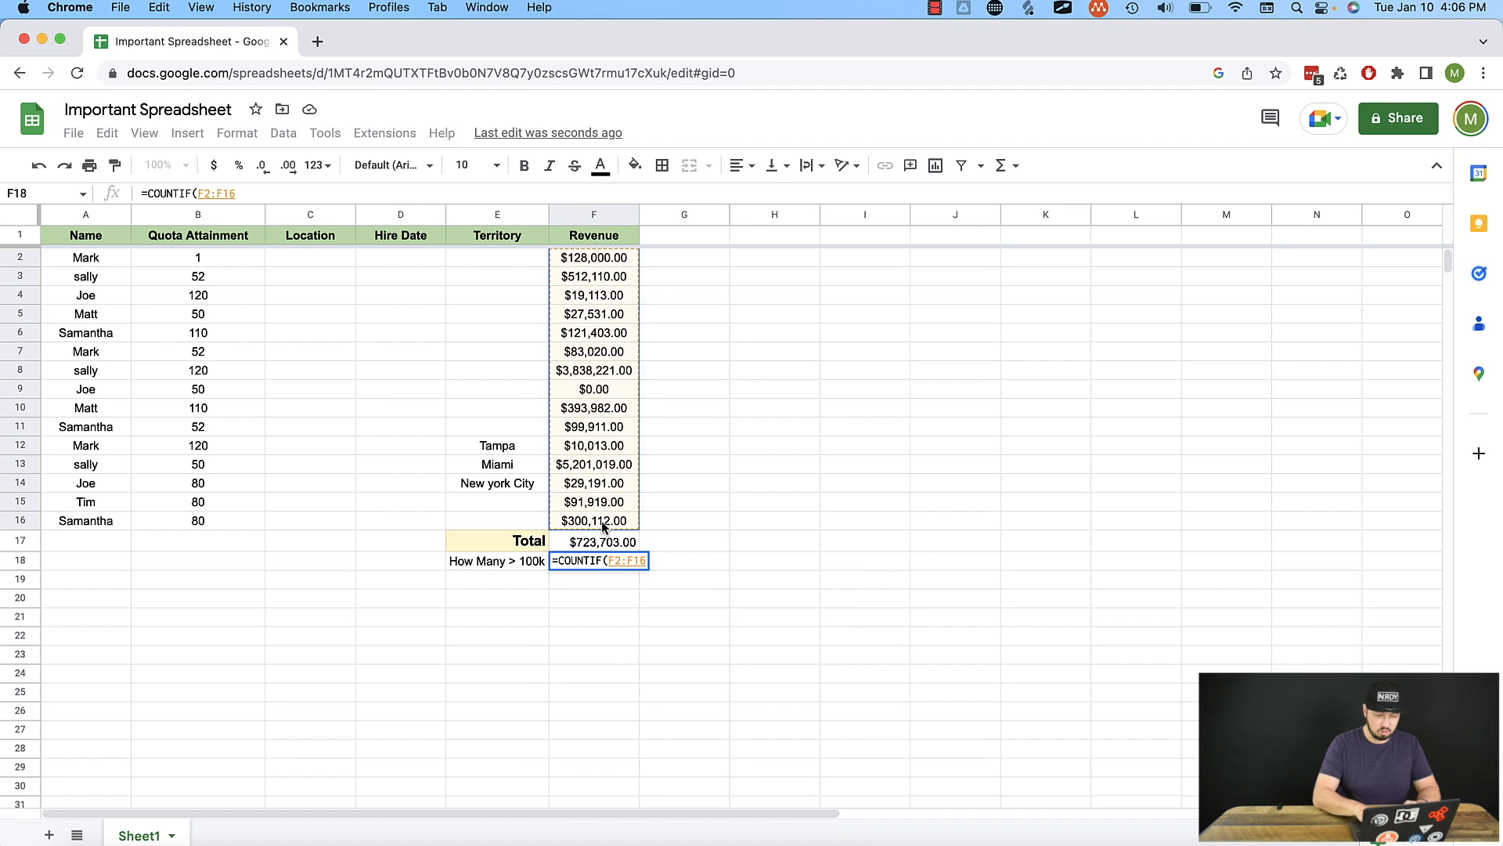
{"action": "type", "text": ","}
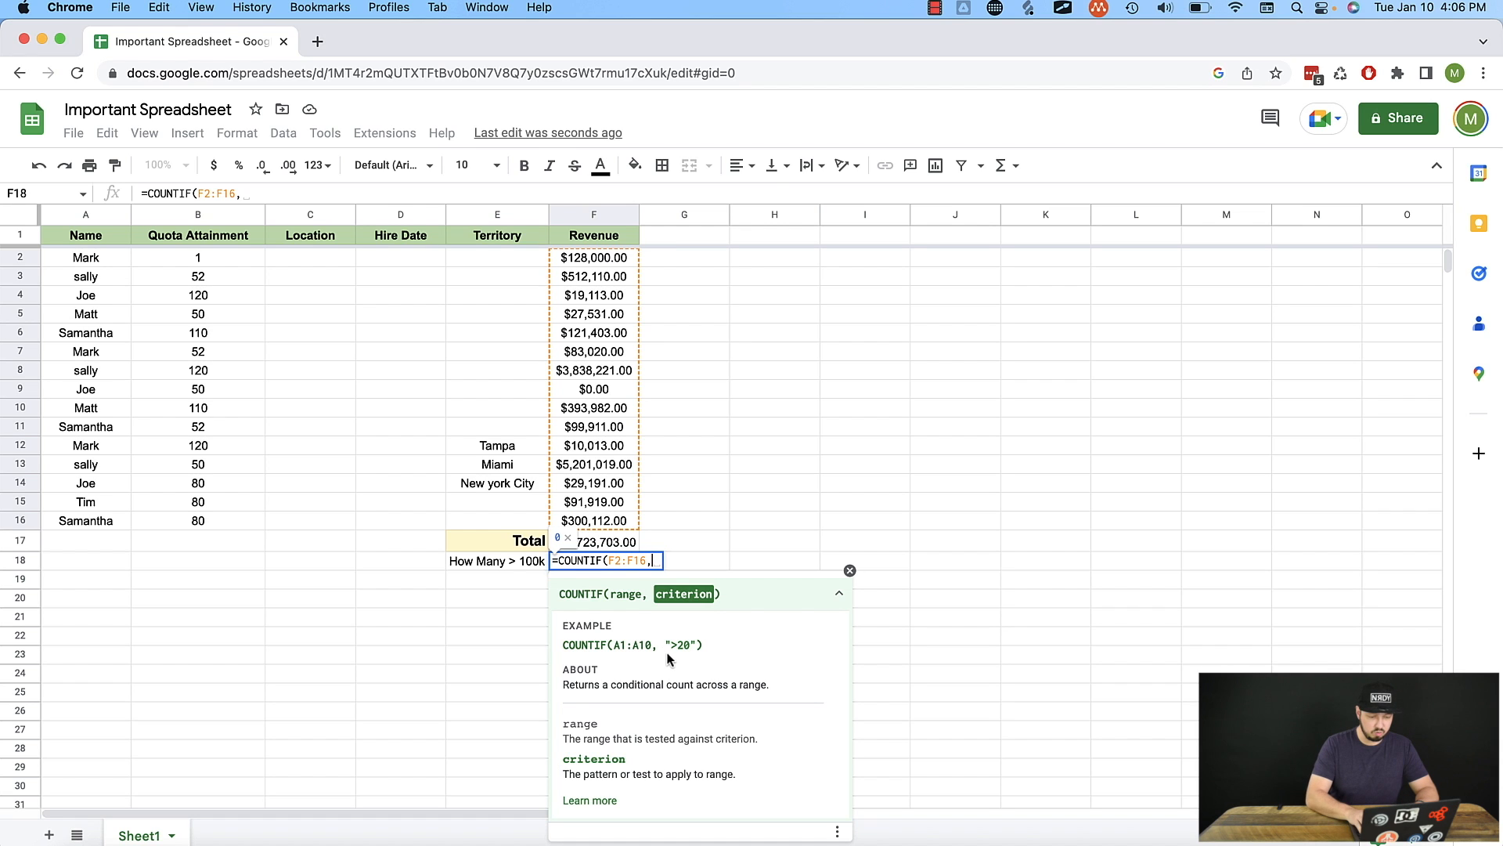
{"action": "type", "text": "\""}
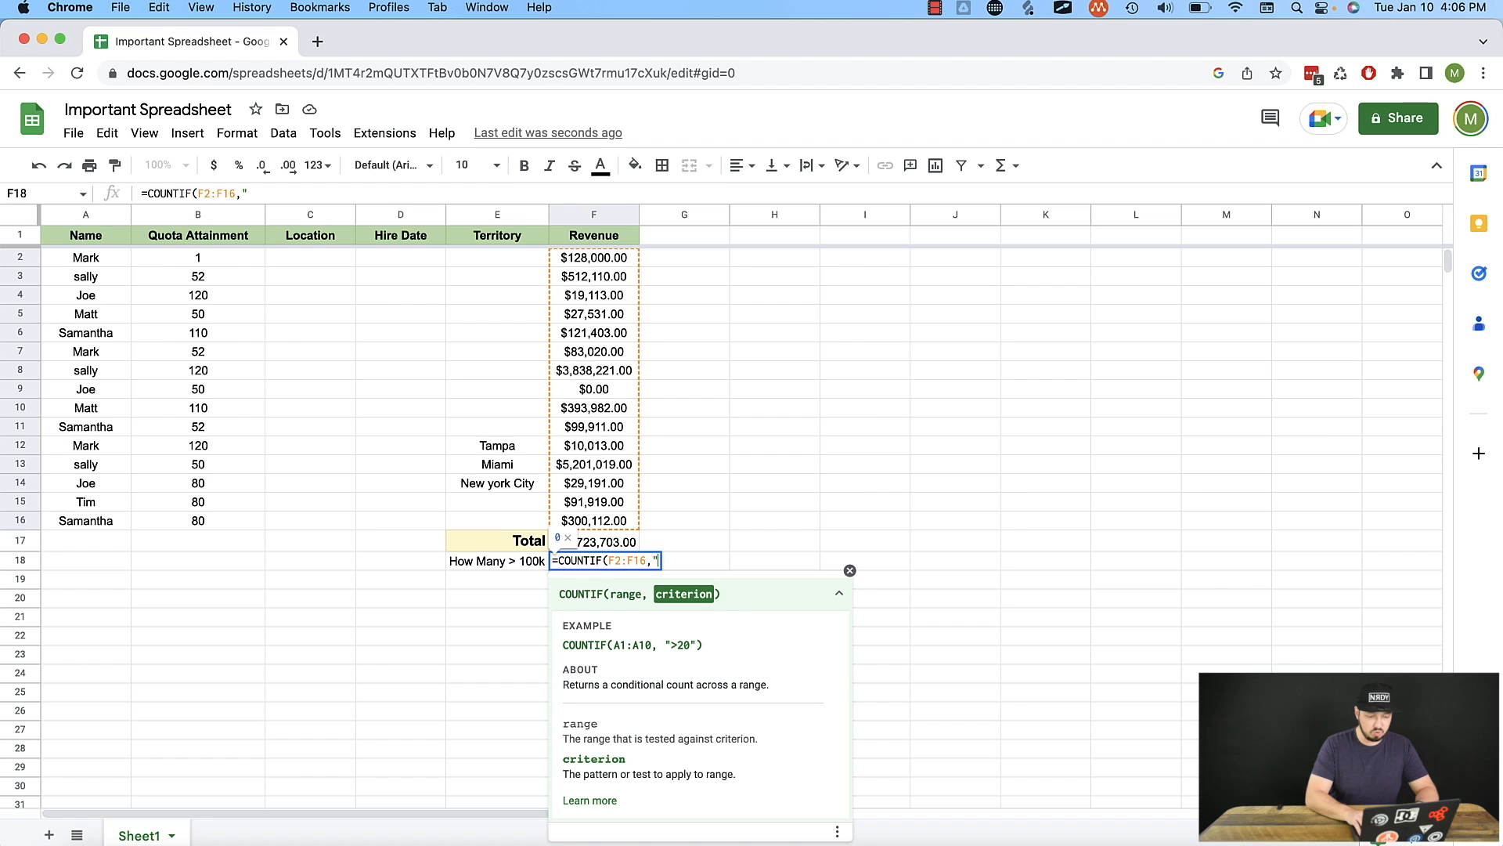
{"action": "type", "text": ">$100,000"}
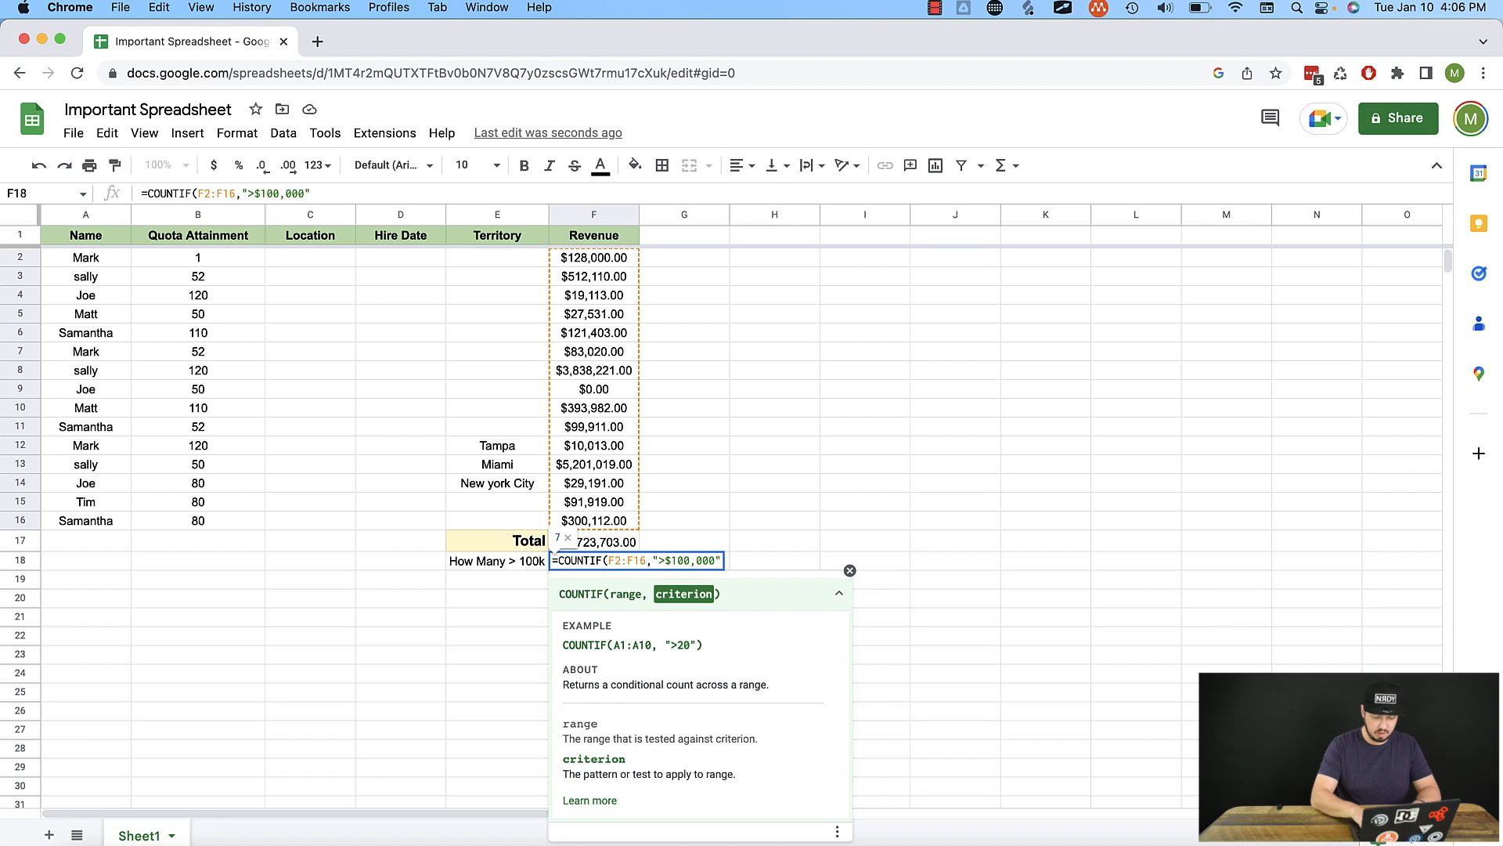
{"action": "type", "text": ")"}
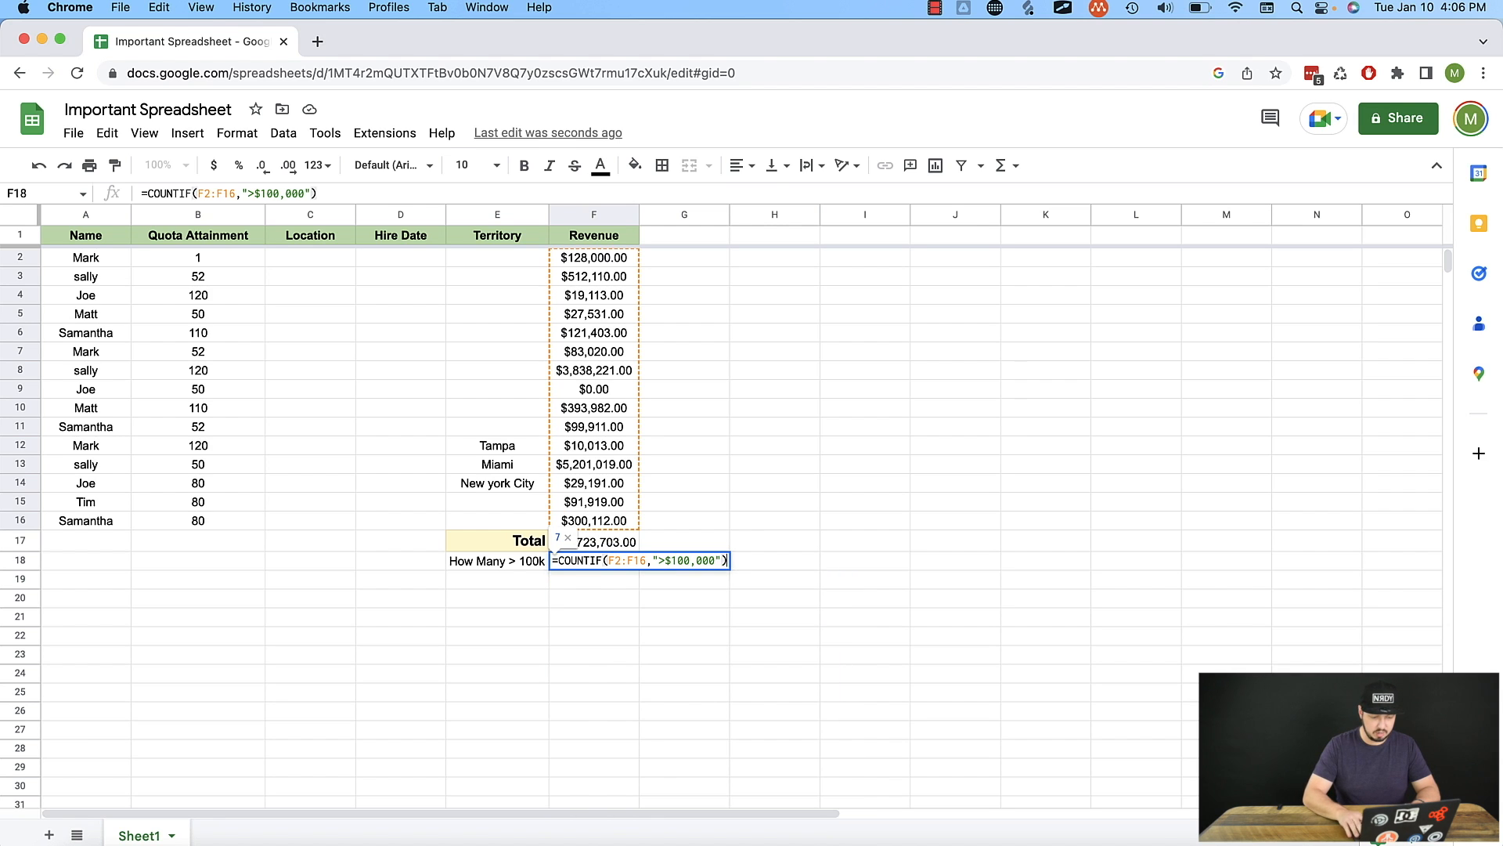
{"action": "key", "text": "Return"}
{"action": "key", "text": "Up"}
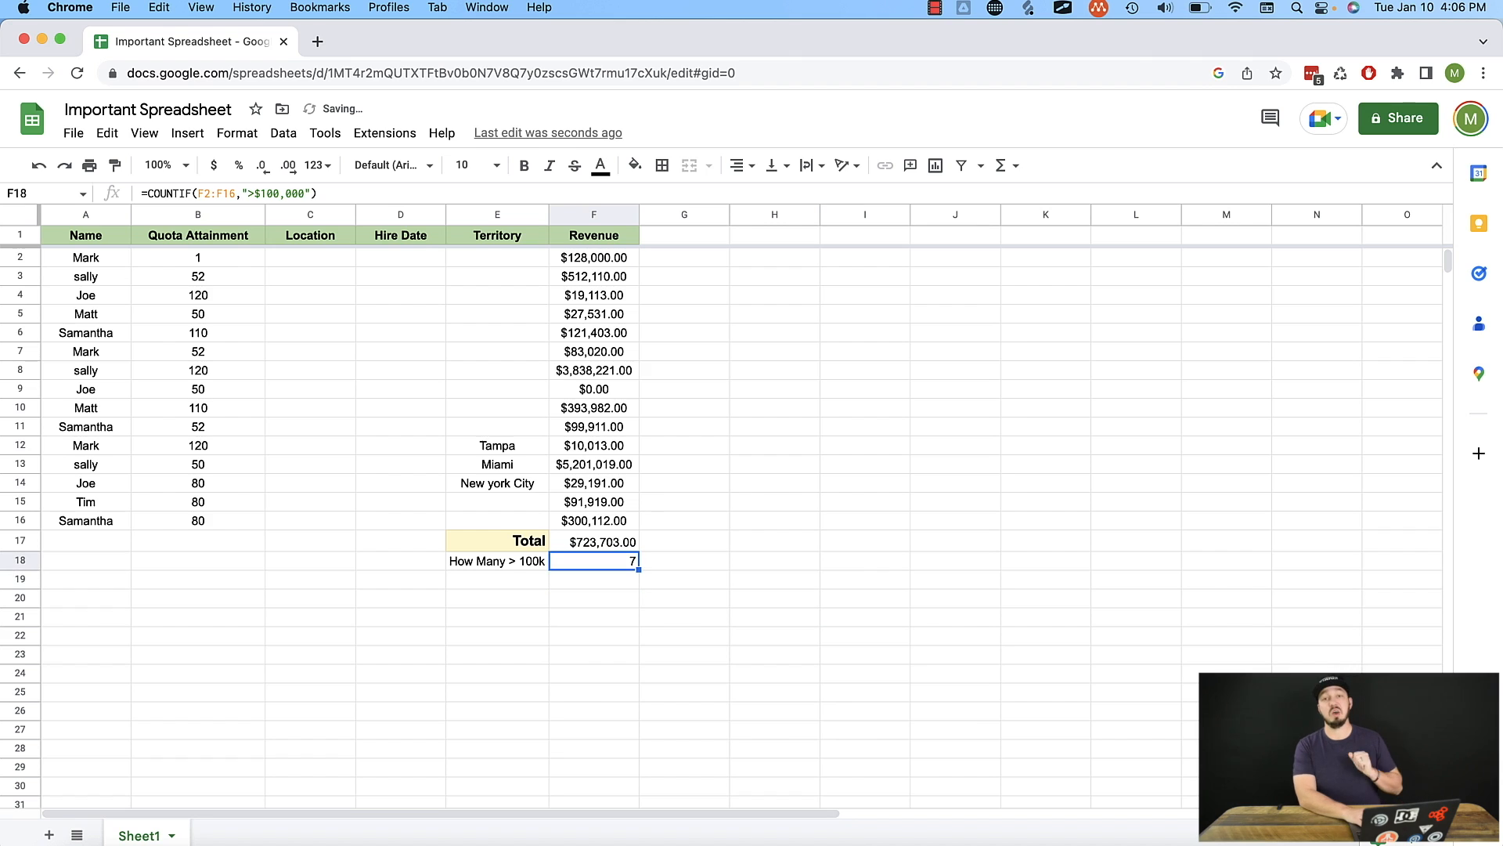